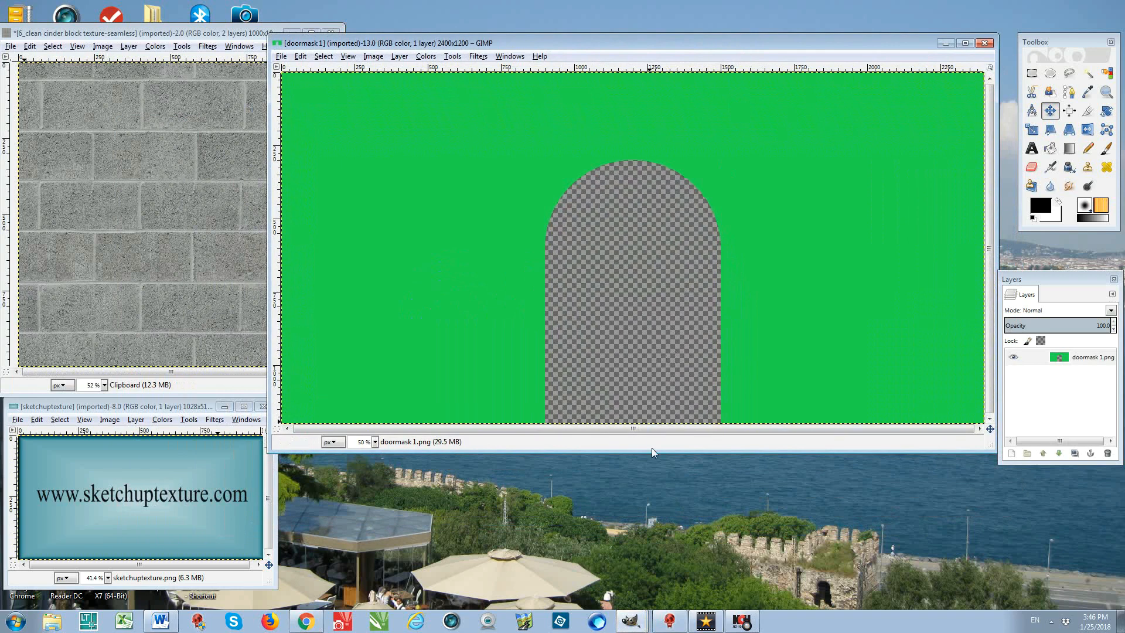
# Enlarge the door mask image window and save the image as blockwall 1.xcf in the Academy folder, replacing the existing file
pyautogui.moveTo(652, 452); pyautogui.dragTo(659, 594)
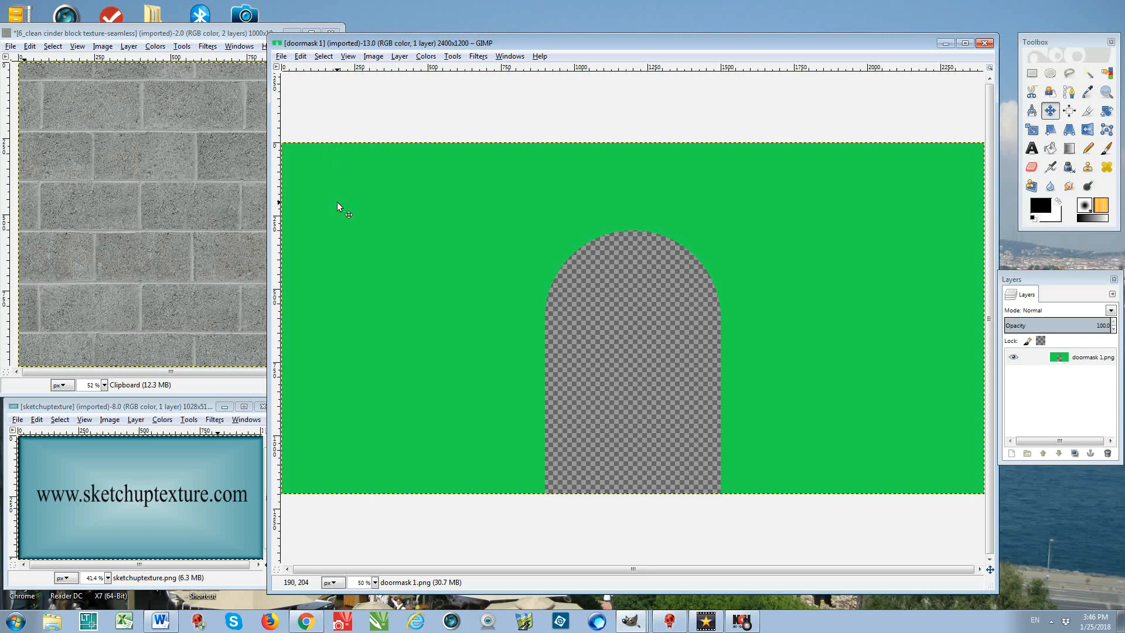
pyautogui.click(279, 57)
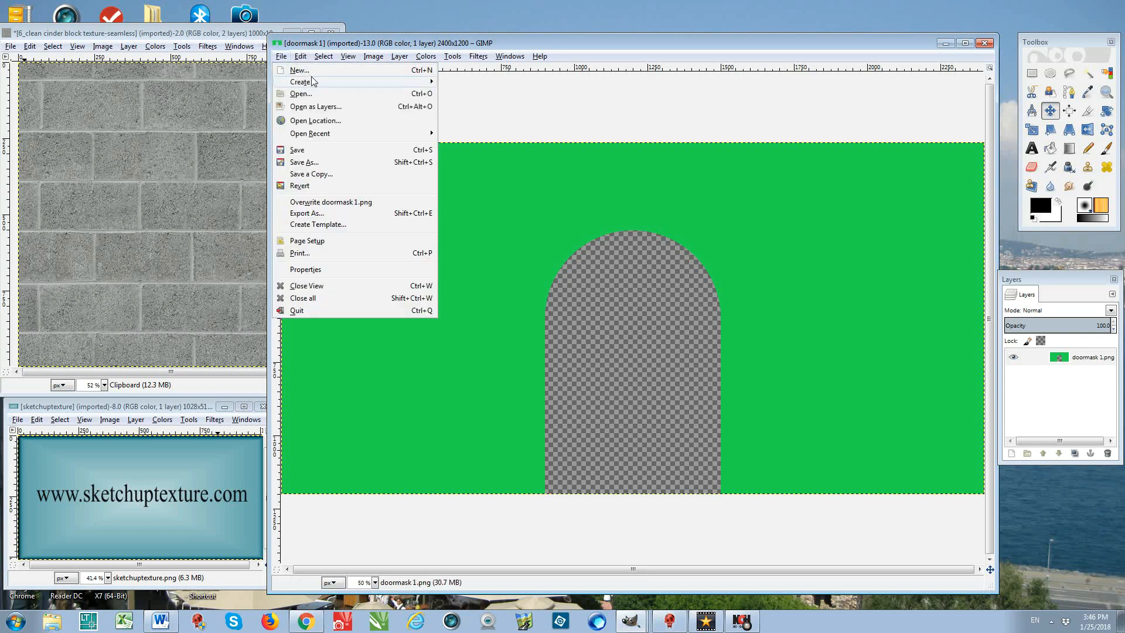
pyautogui.click(307, 163)
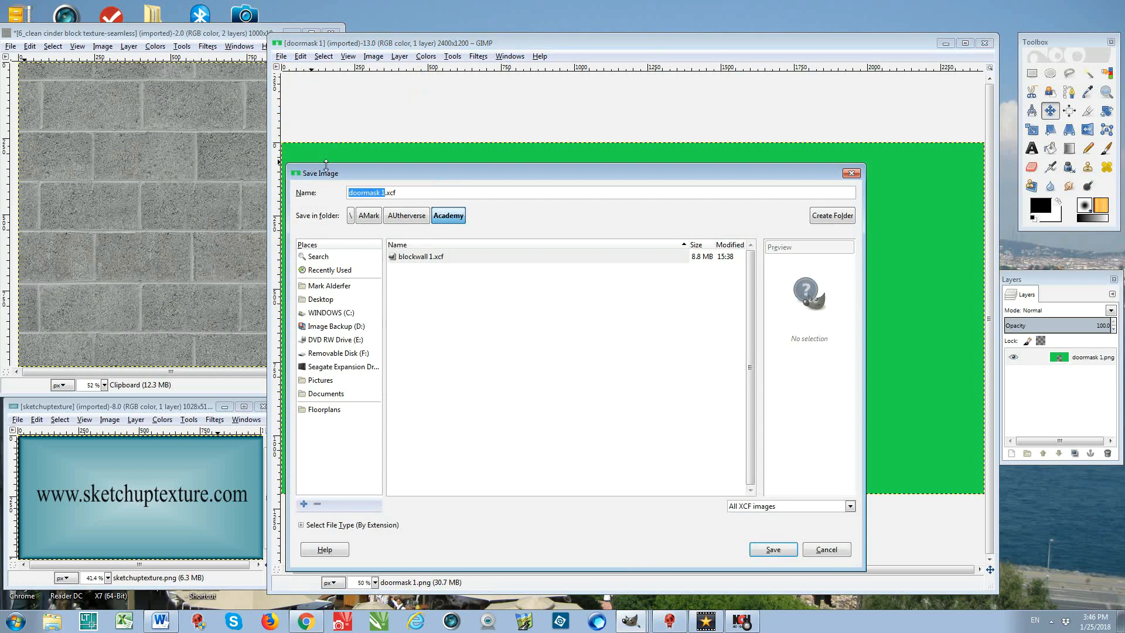
pyautogui.click(413, 261)
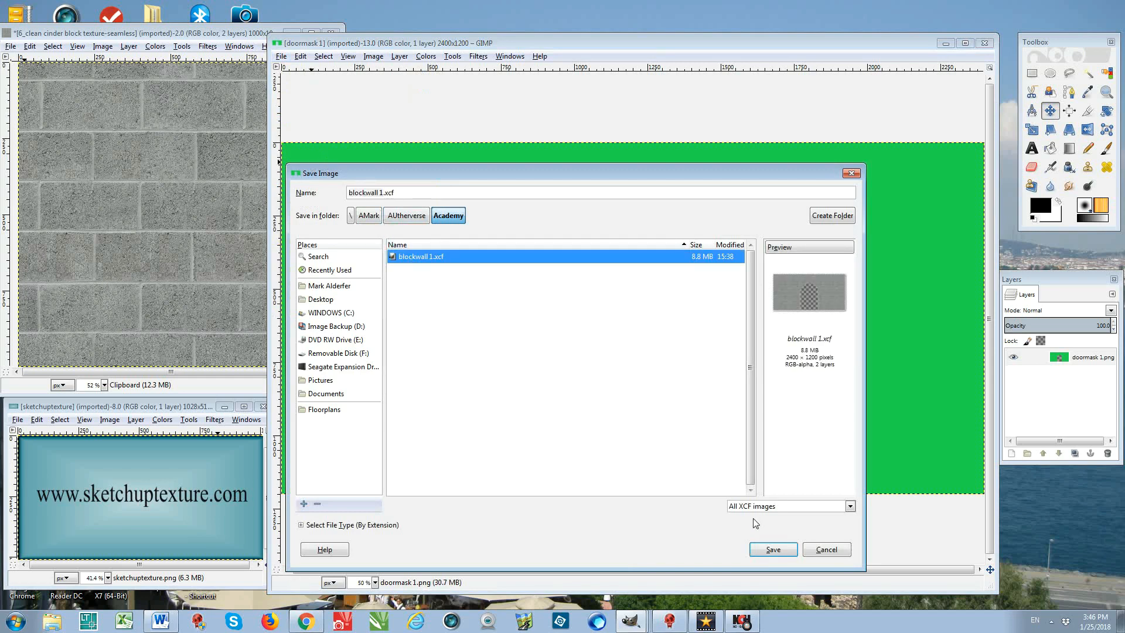
pyautogui.click(770, 554)
pyautogui.click(601, 420)
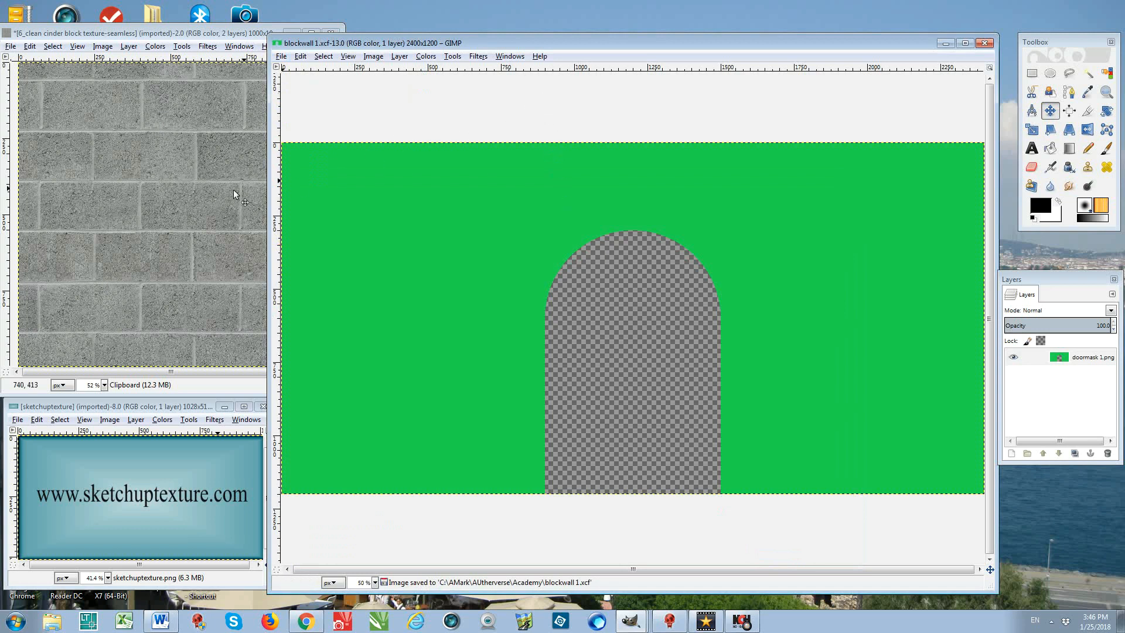
# Copy the visible cinder block texture and paste it into the blockwall 1.xcf image as a new layer
pyautogui.click(27, 57)
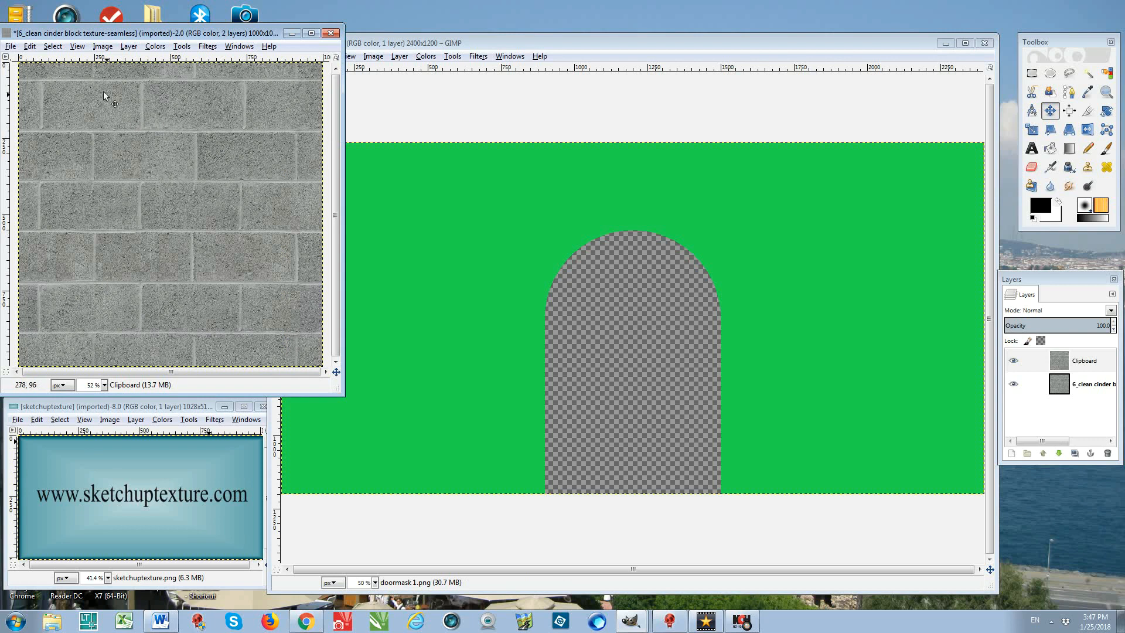
pyautogui.click(30, 47)
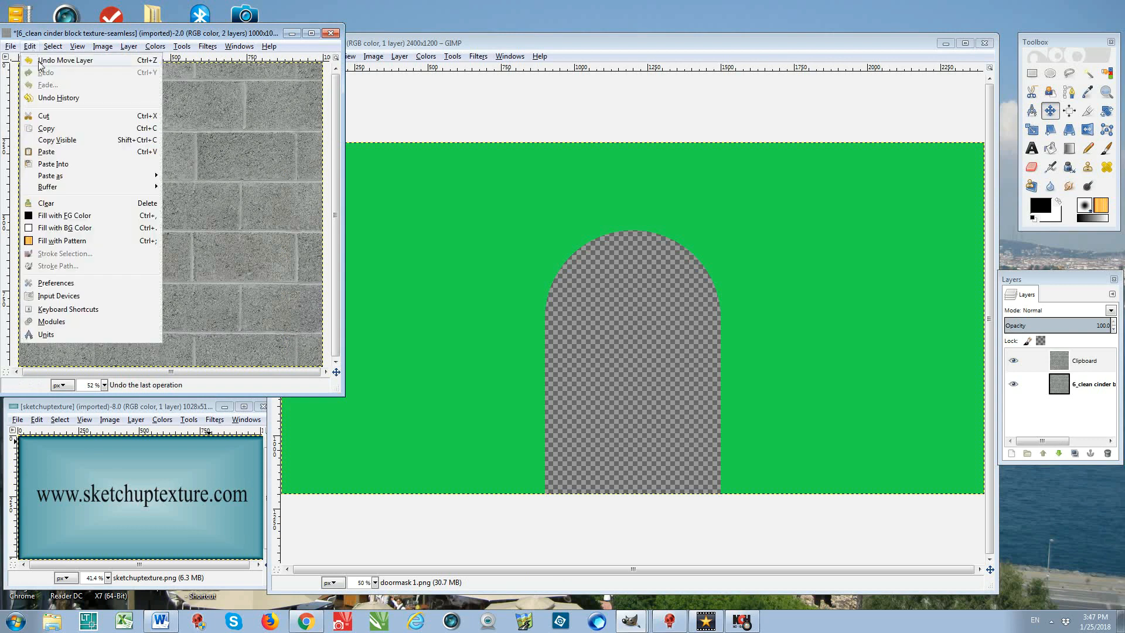
pyautogui.click(76, 138)
pyautogui.click(419, 37)
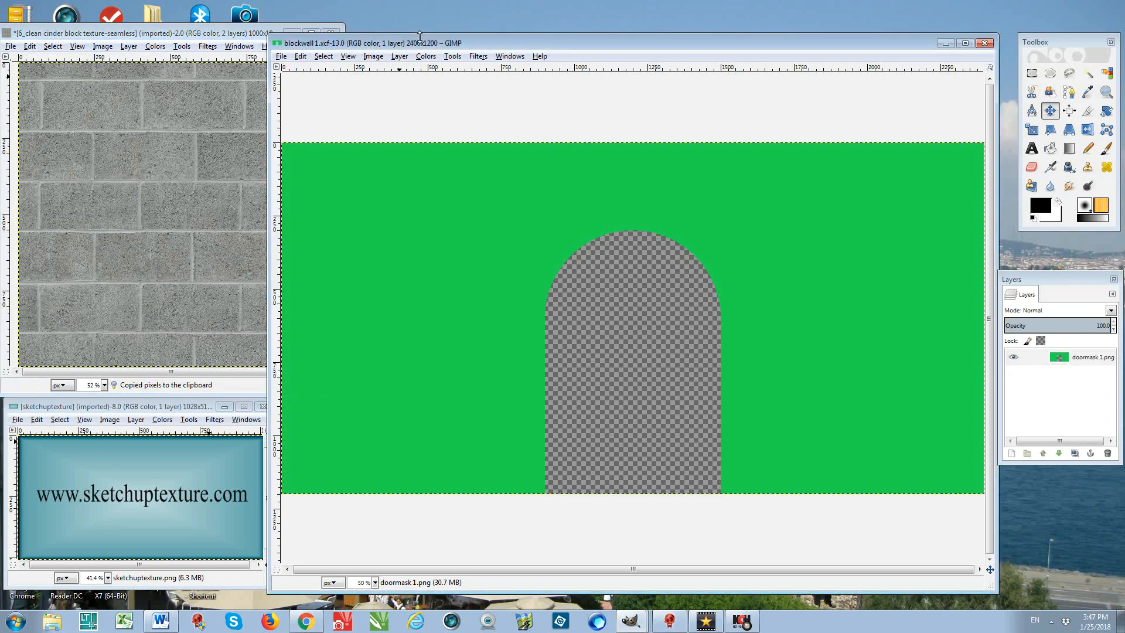
pyautogui.click(300, 57)
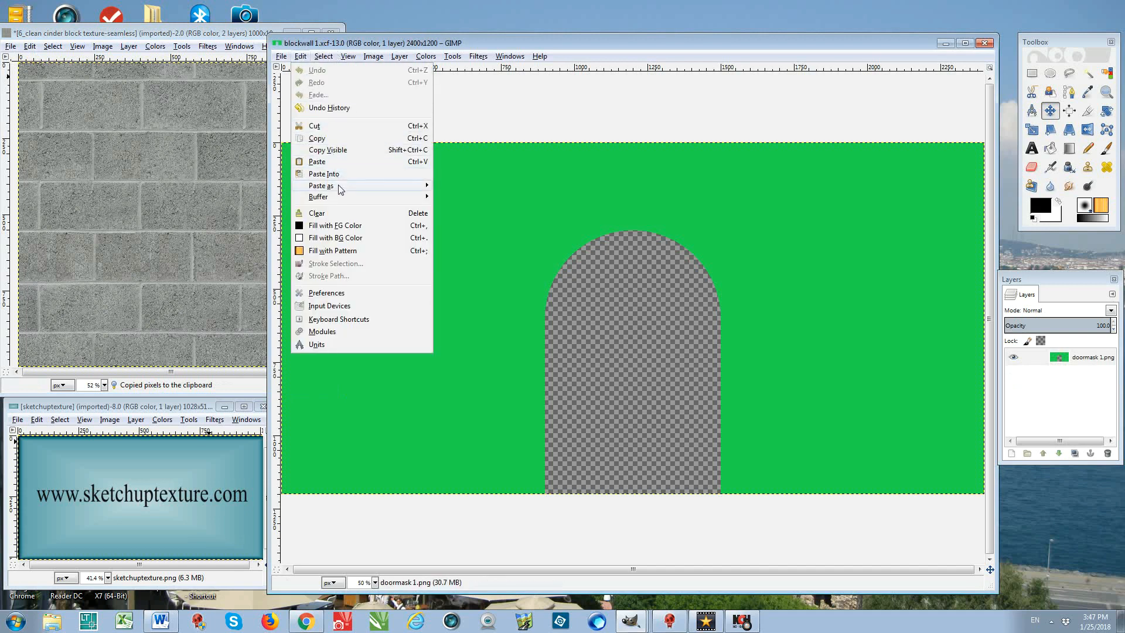
pyautogui.moveTo(342, 186)
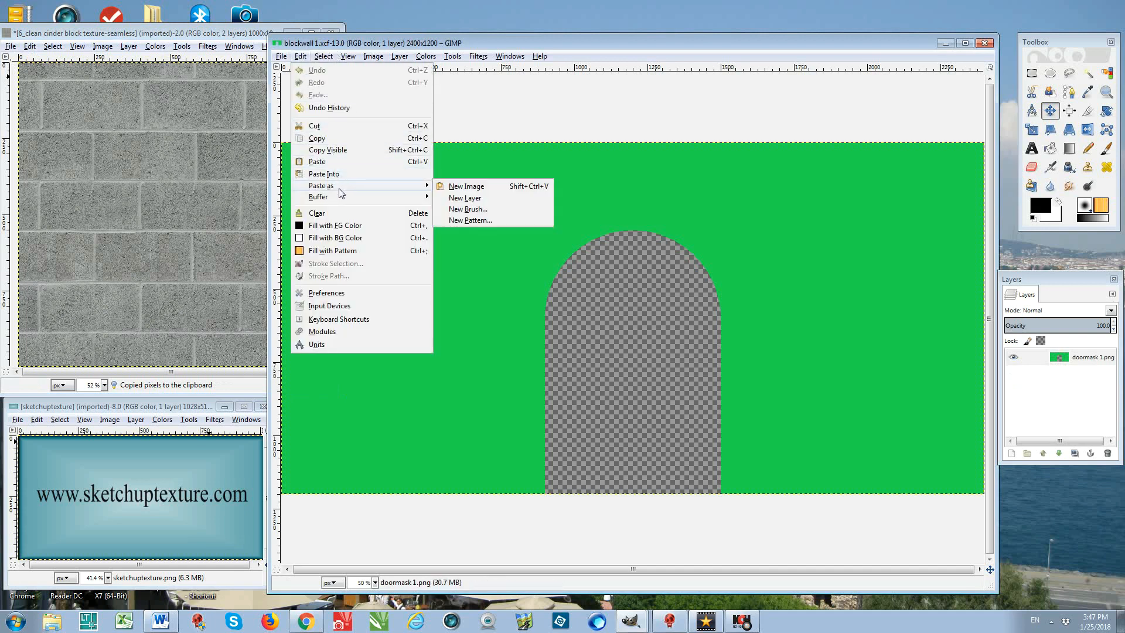
pyautogui.click(476, 200)
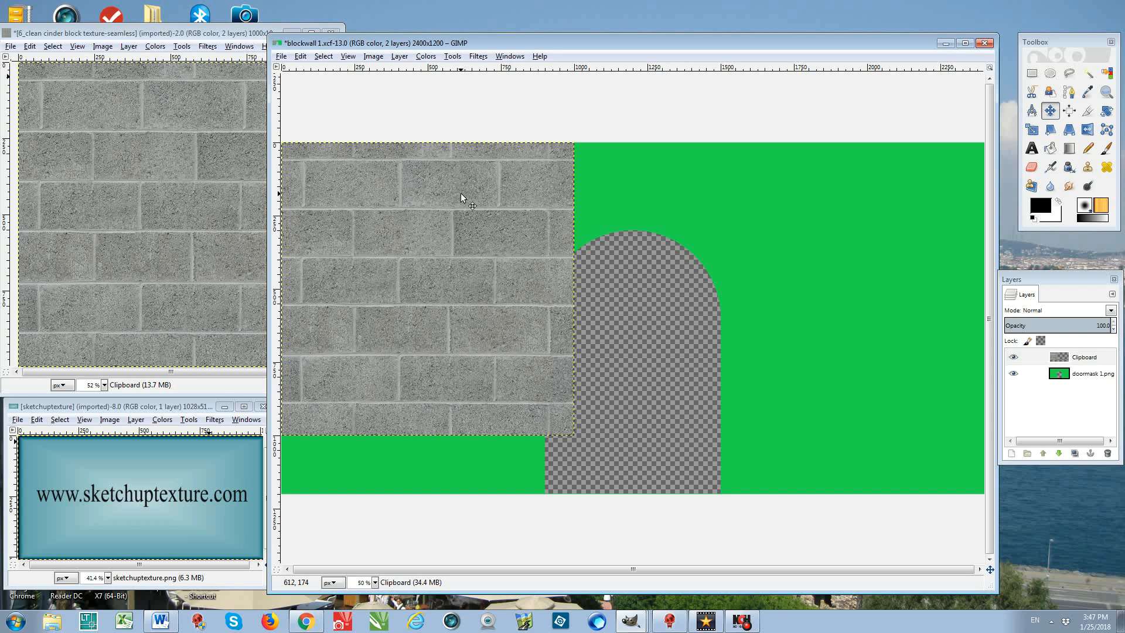
# Scale the pasted block texture layer to 403 × 403 pixels with its proportions locked
pyautogui.click(1032, 131)
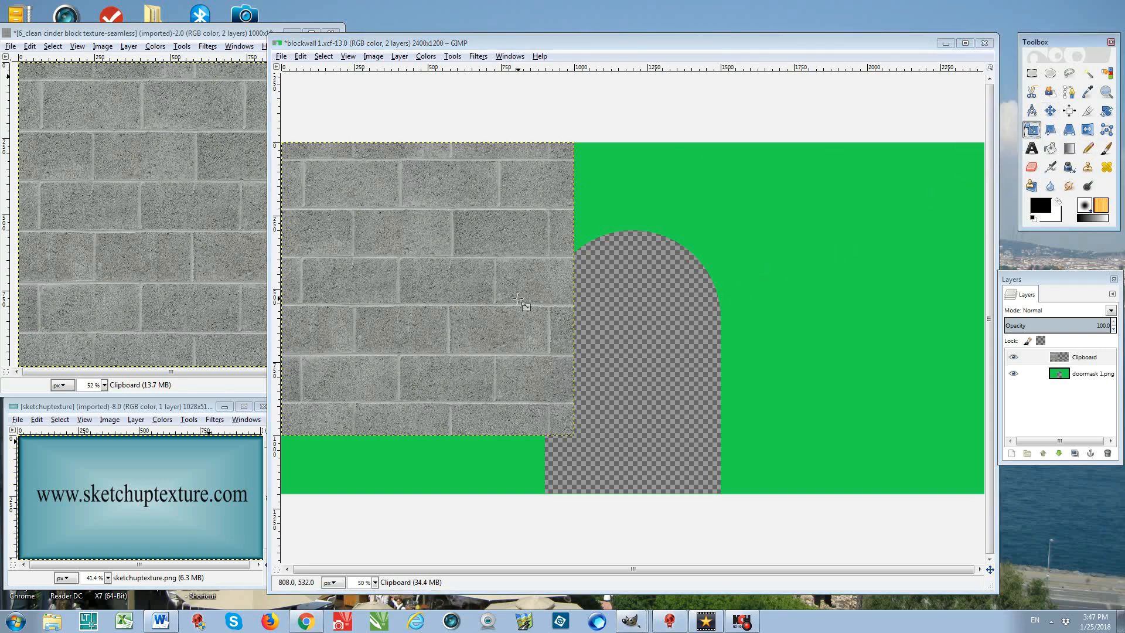
pyautogui.click(449, 287)
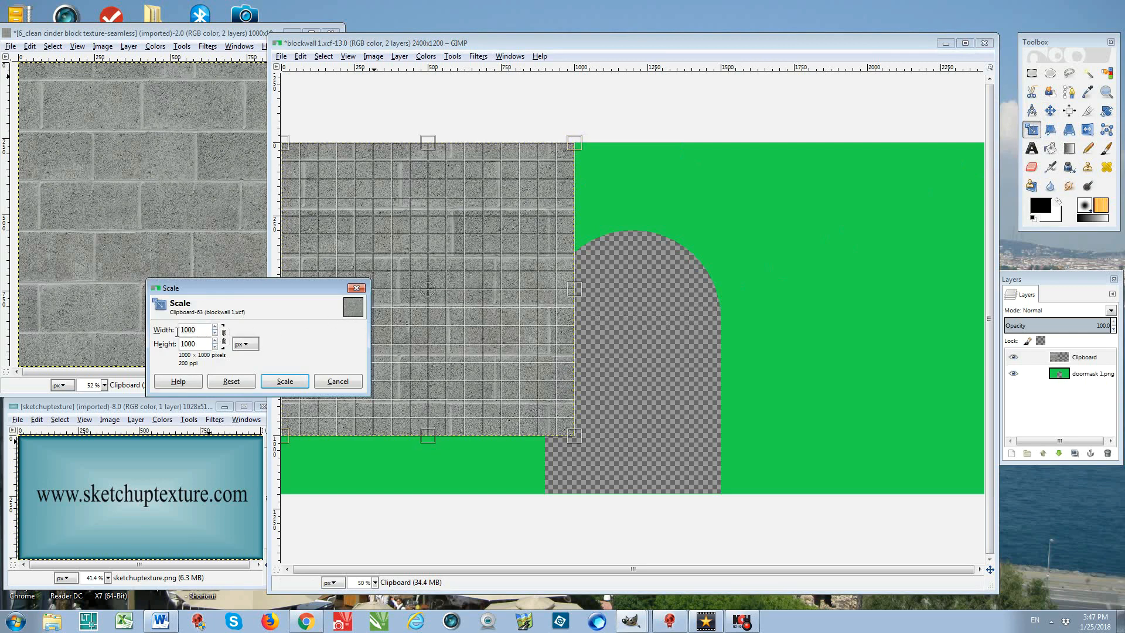
pyautogui.click(215, 347)
pyautogui.moveTo(214, 347); pyautogui.dragTo(216, 350)
pyautogui.click(215, 341)
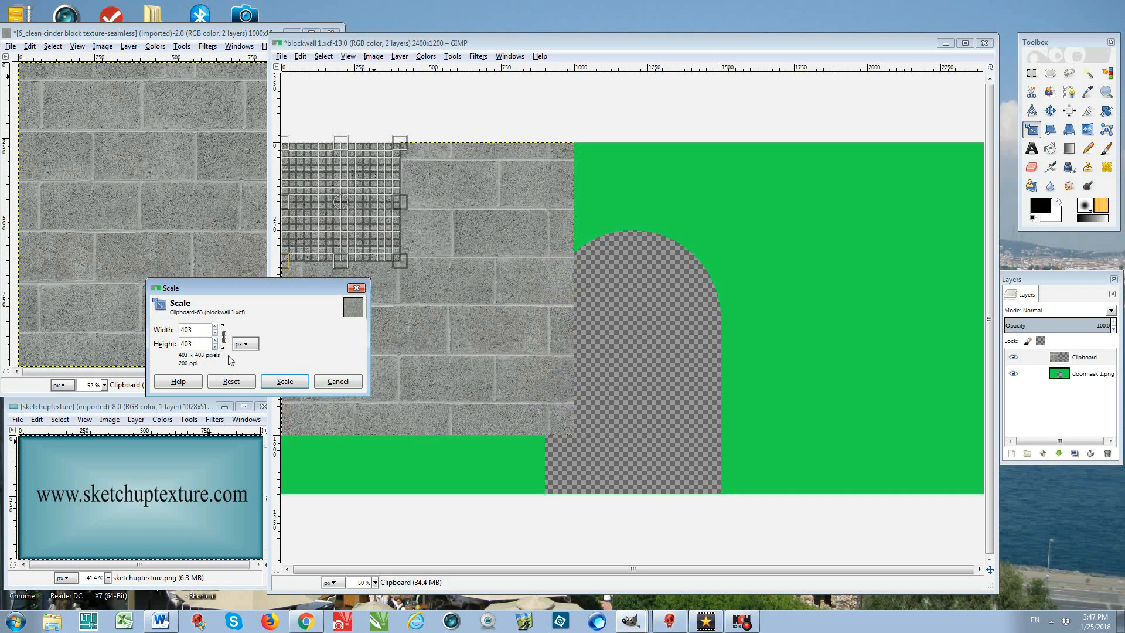
pyautogui.click(285, 381)
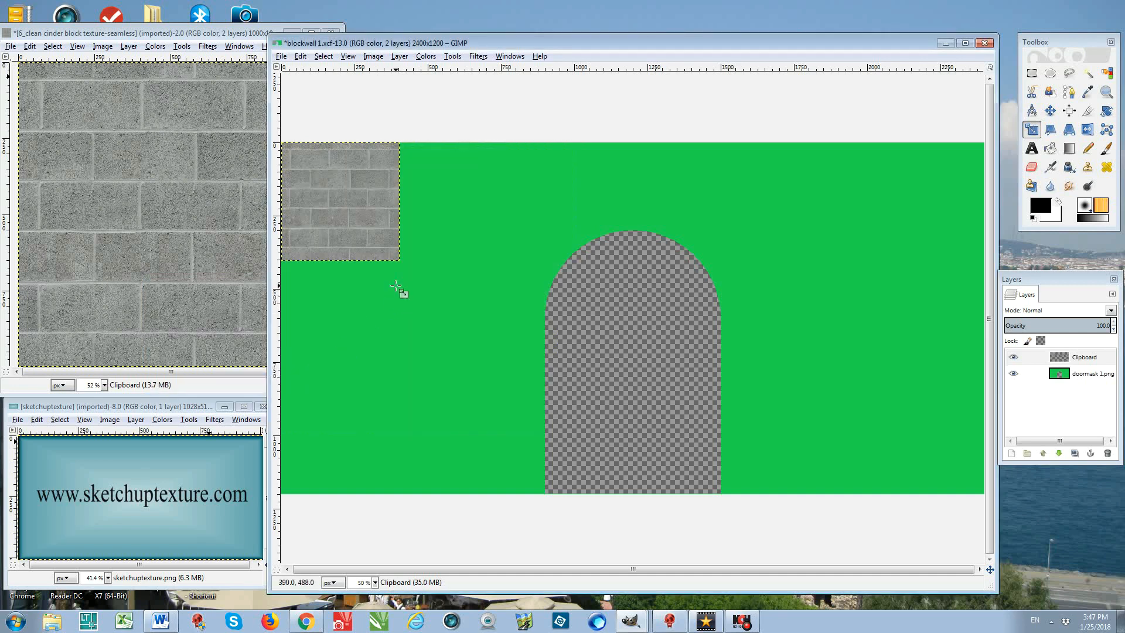
# Turn on snapping to canvas edges and move the scaled block tile into the canvas's upper-left corner
pyautogui.click(1052, 112)
pyautogui.moveTo(372, 216); pyautogui.dragTo(404, 244)
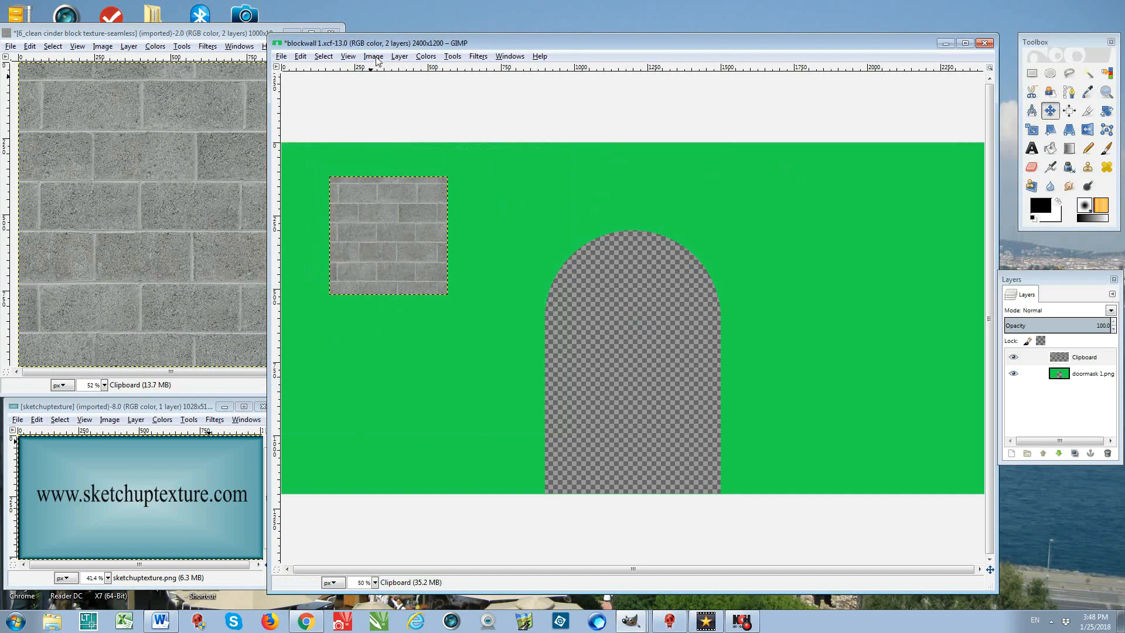
pyautogui.click(349, 57)
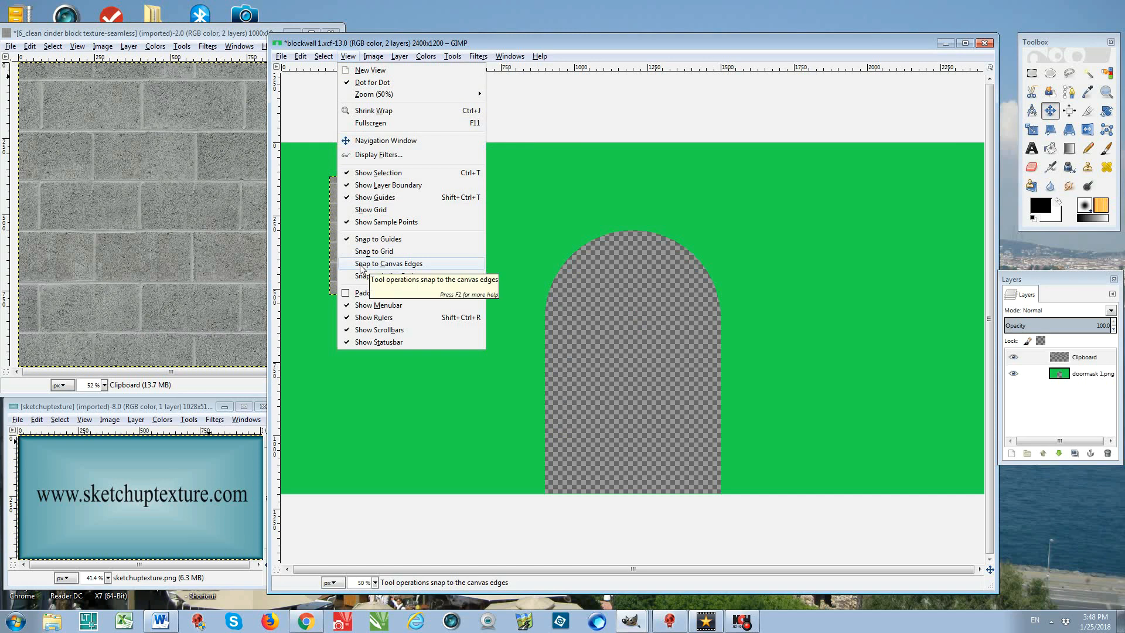
pyautogui.click(354, 265)
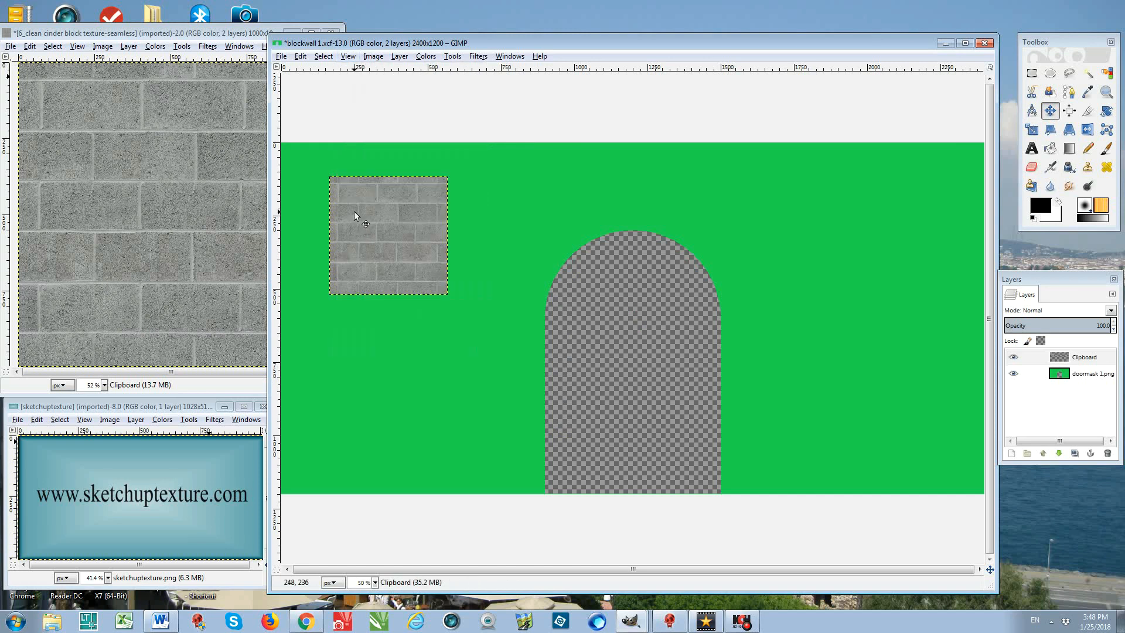
pyautogui.moveTo(354, 210); pyautogui.dragTo(309, 186)
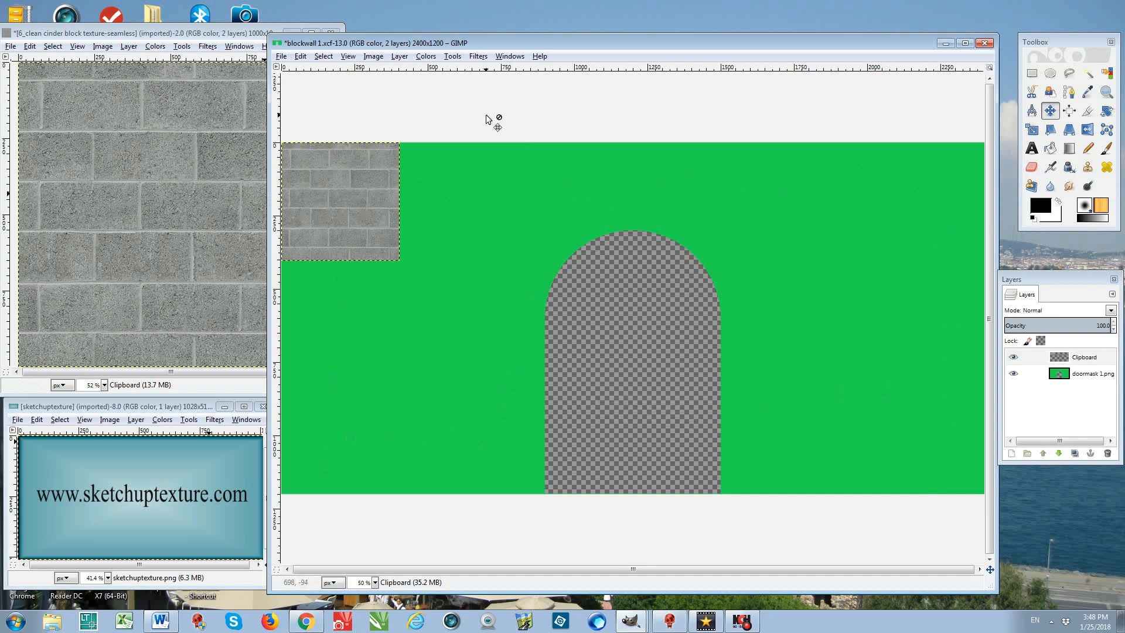
# Copy the block tile, paste it as a new layer, and place it directly below the first tile
pyautogui.click(300, 56)
pyautogui.click(321, 139)
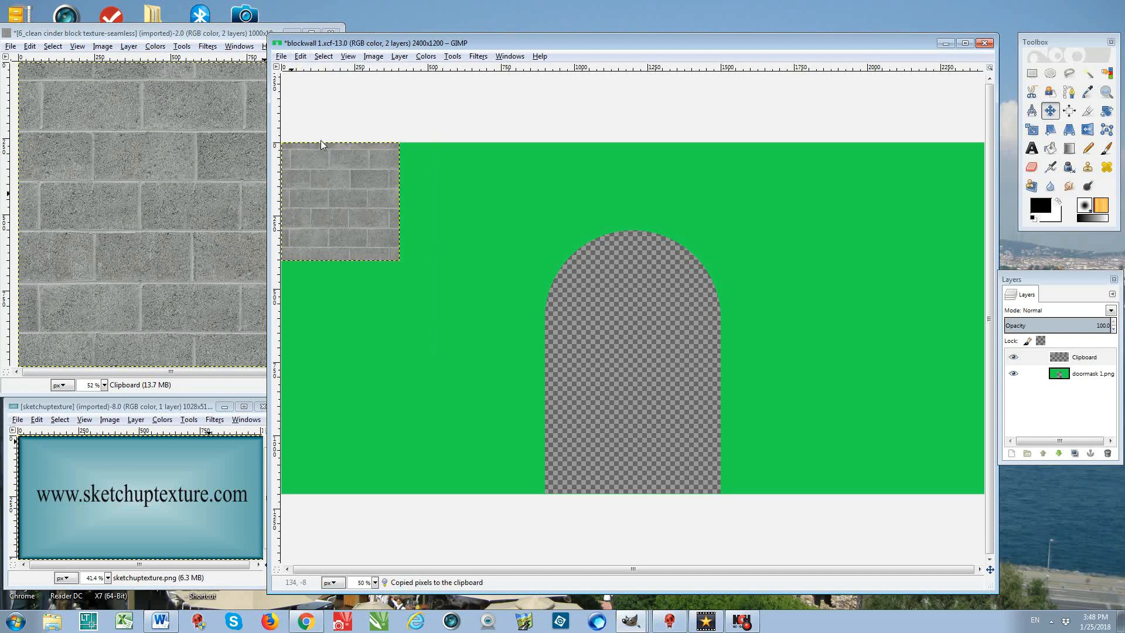
pyautogui.click(304, 57)
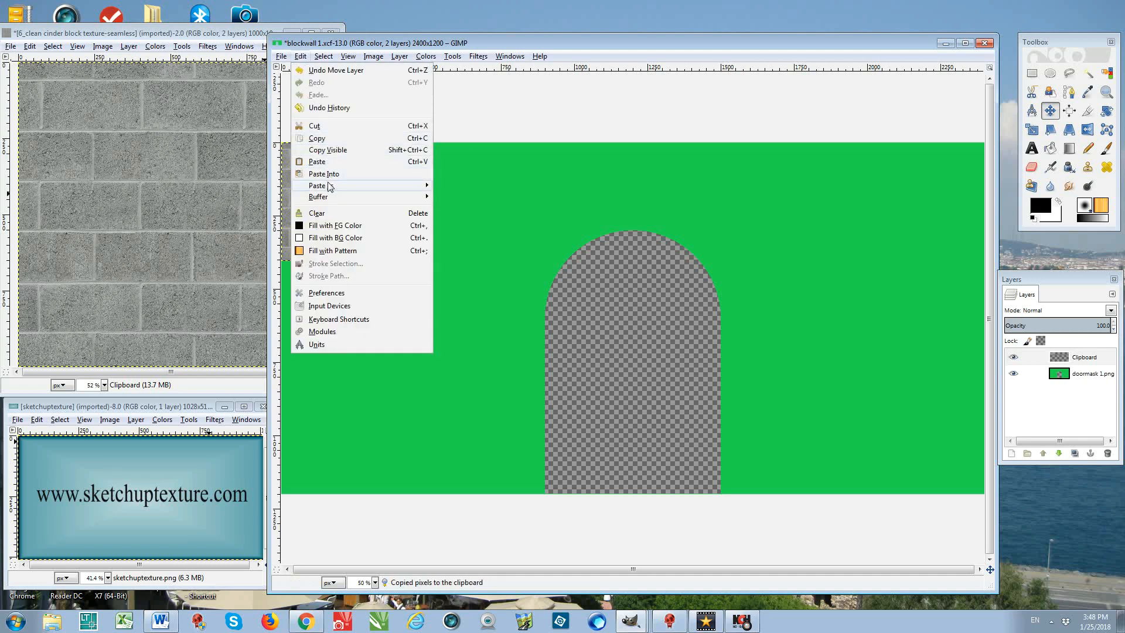
pyautogui.moveTo(392, 189)
pyautogui.click(467, 198)
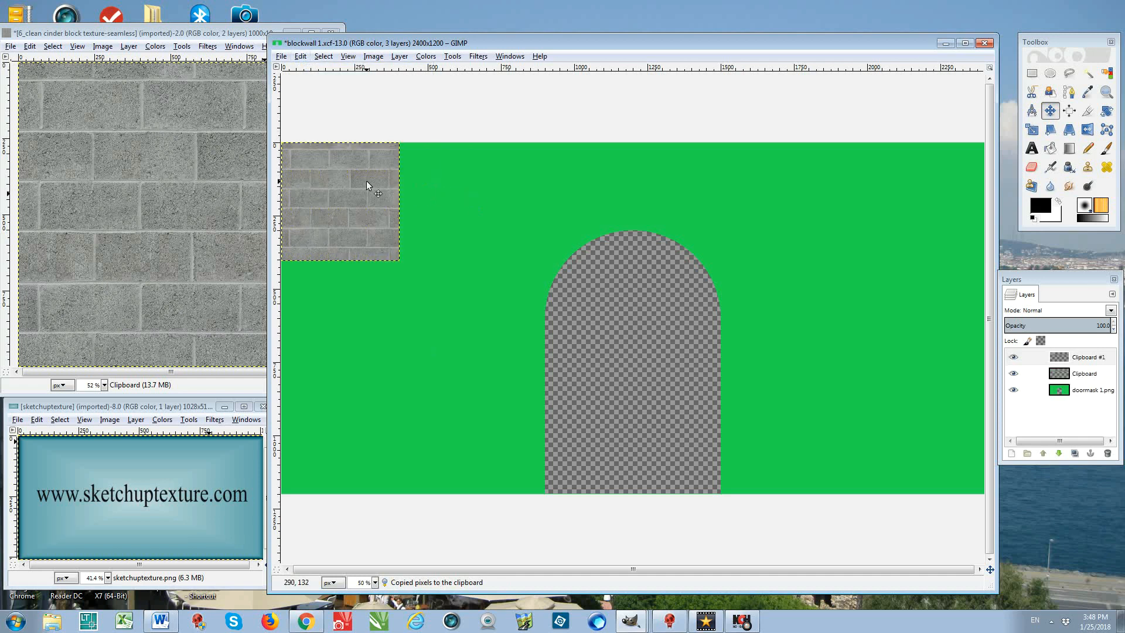
pyautogui.moveTo(367, 183); pyautogui.dragTo(369, 302)
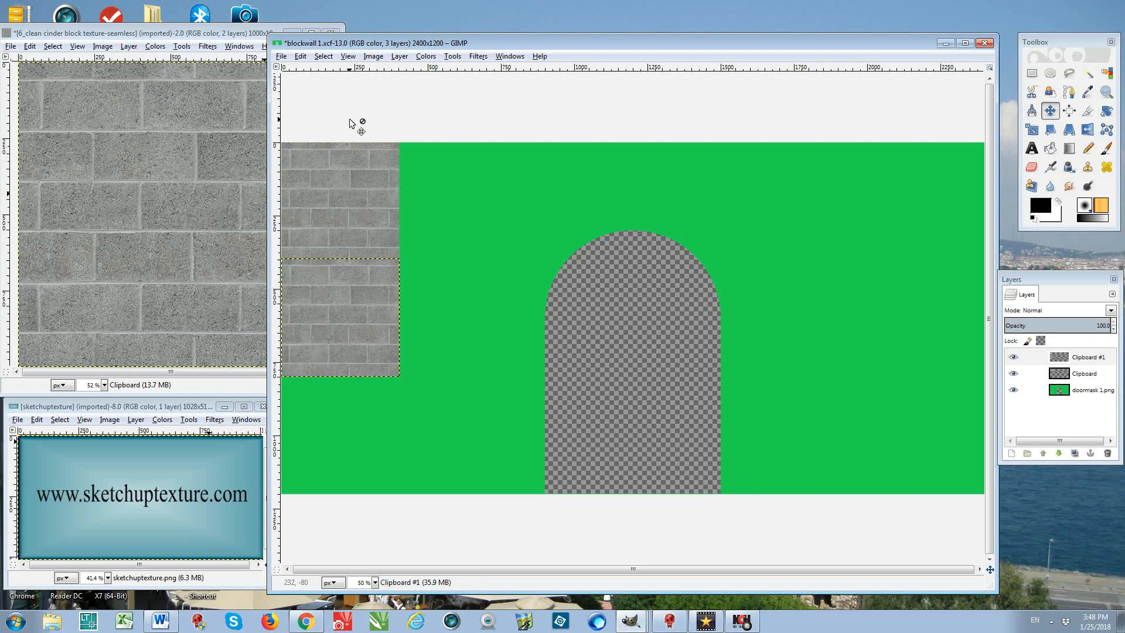
# Paste a third block tile as a new layer and place it below the second, against the canvas's bottom edge
pyautogui.click(301, 57)
pyautogui.moveTo(342, 186)
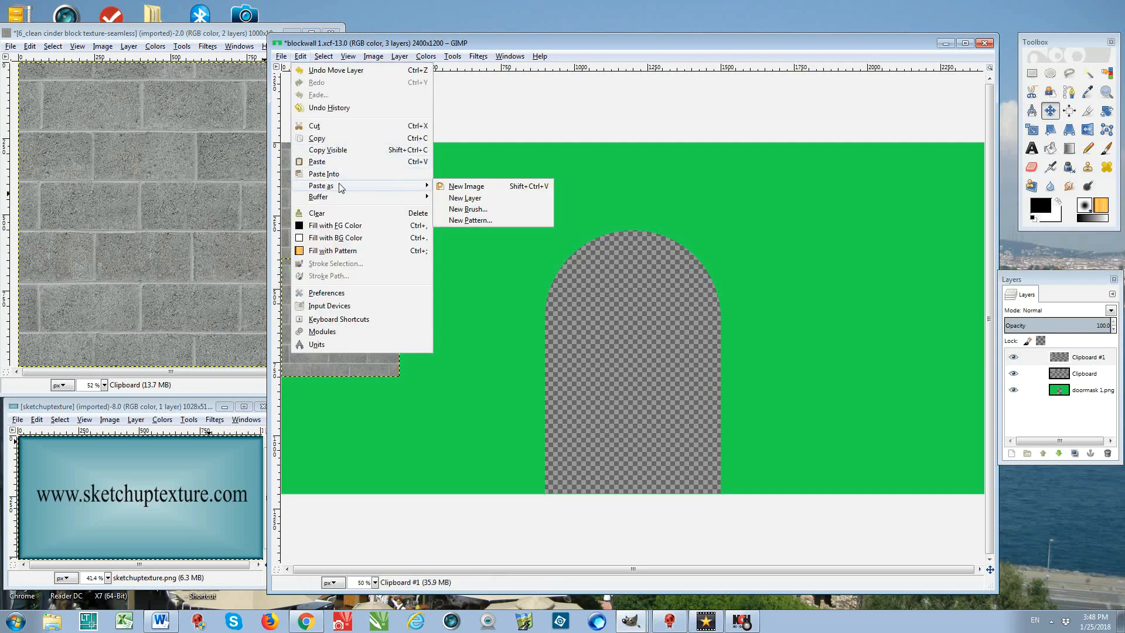
pyautogui.click(473, 199)
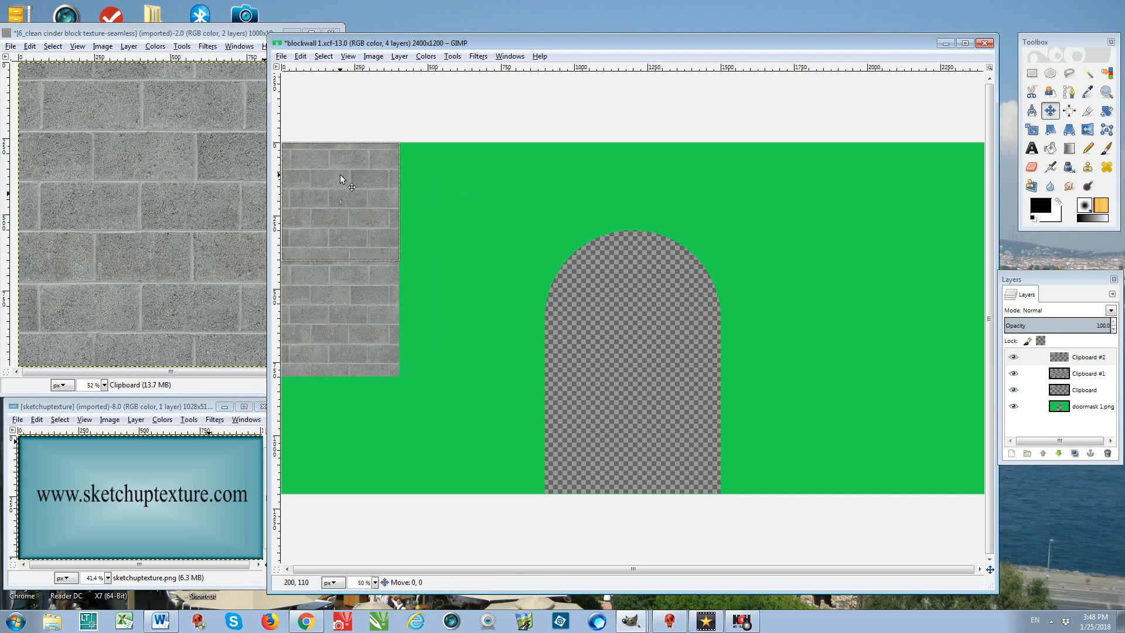
pyautogui.moveTo(340, 174); pyautogui.dragTo(322, 432)
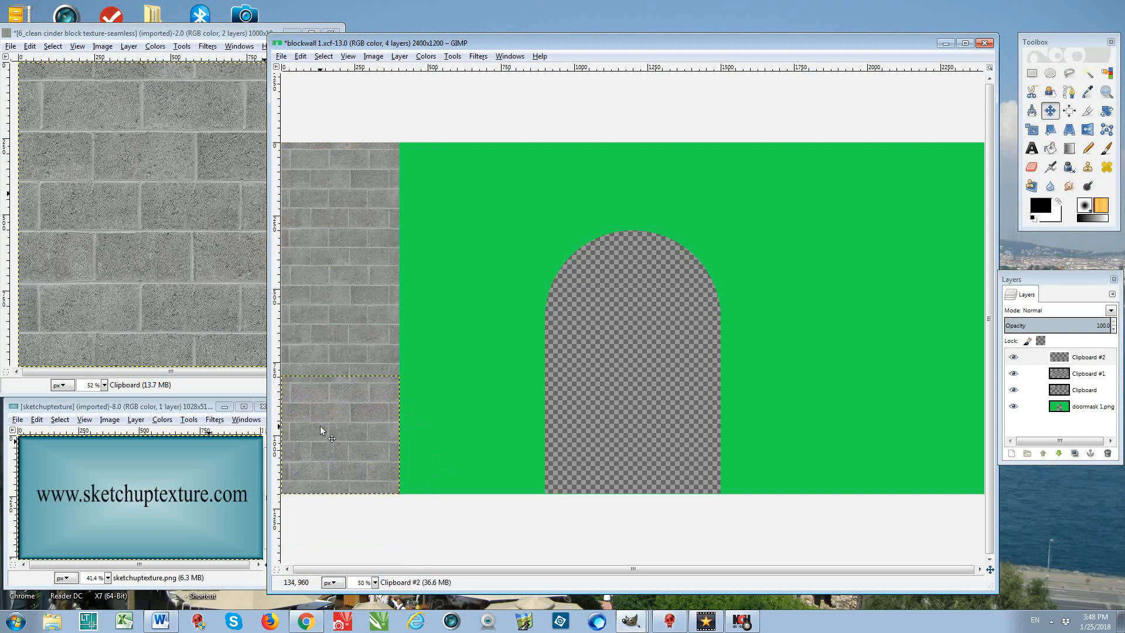
# Merge the three block tile layers into a single column layer, keeping the door mask layer separate
pyautogui.click(1098, 390)
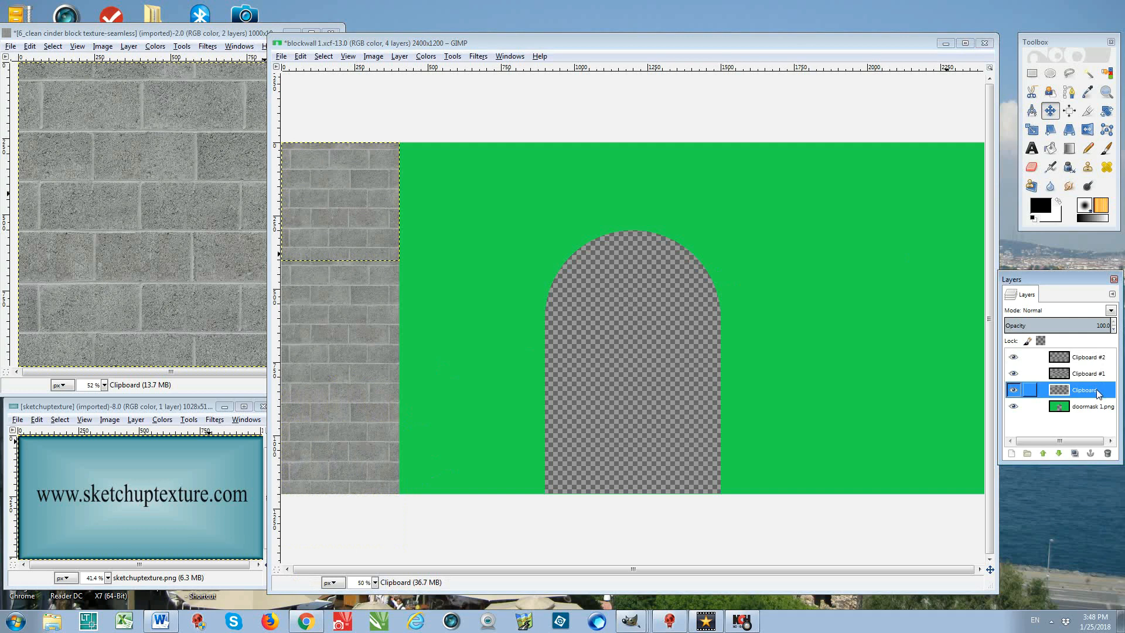
pyautogui.click(1029, 373)
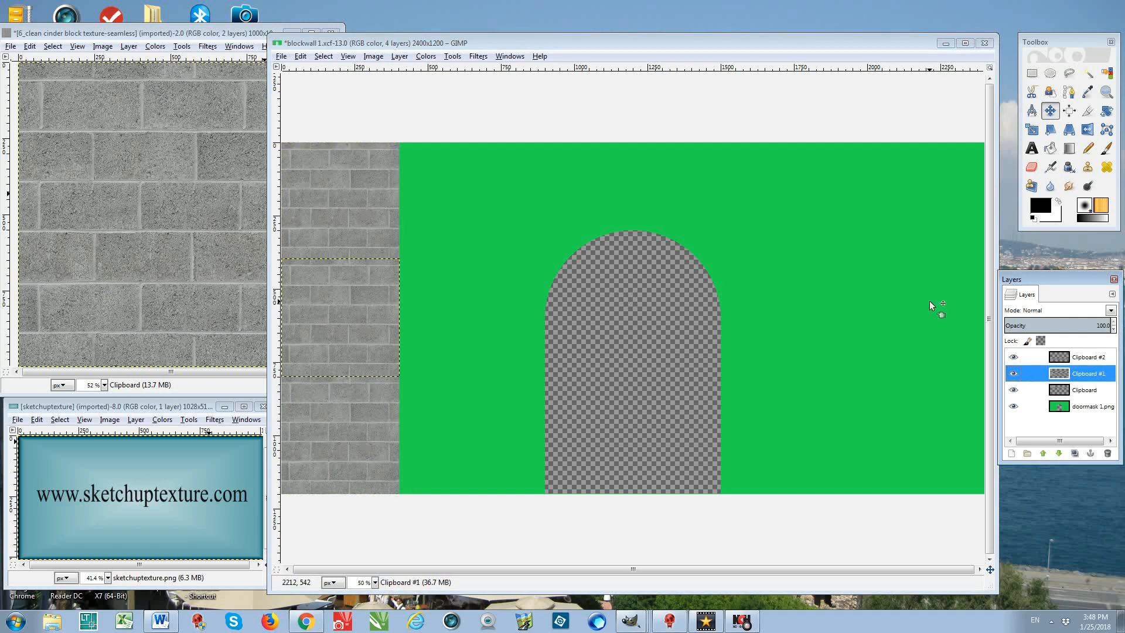
pyautogui.click(400, 56)
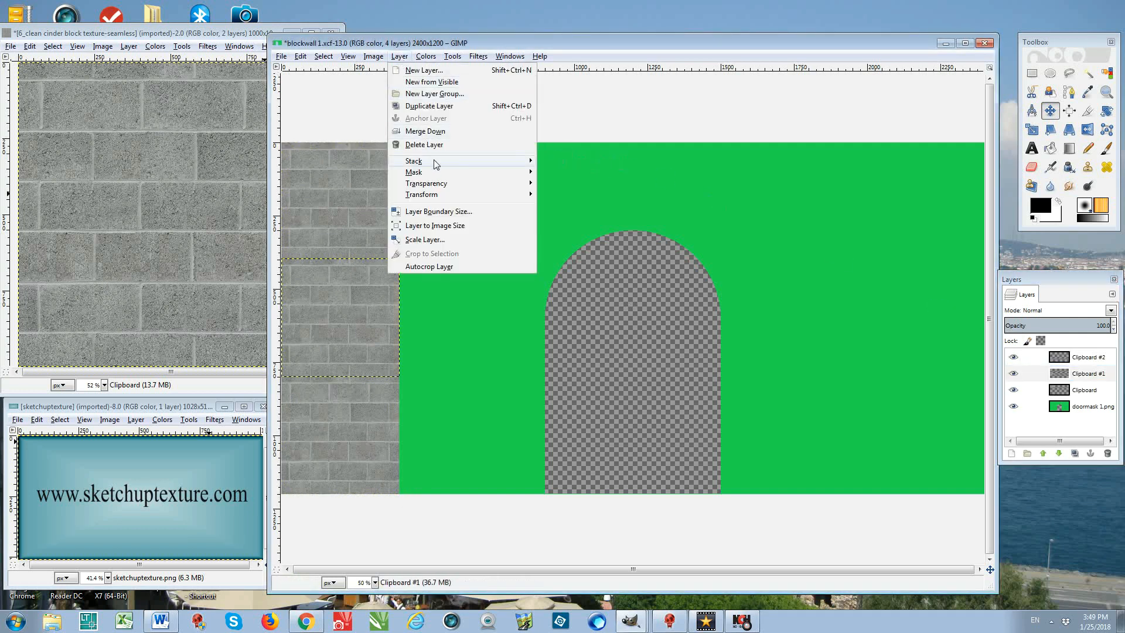
pyautogui.click(430, 131)
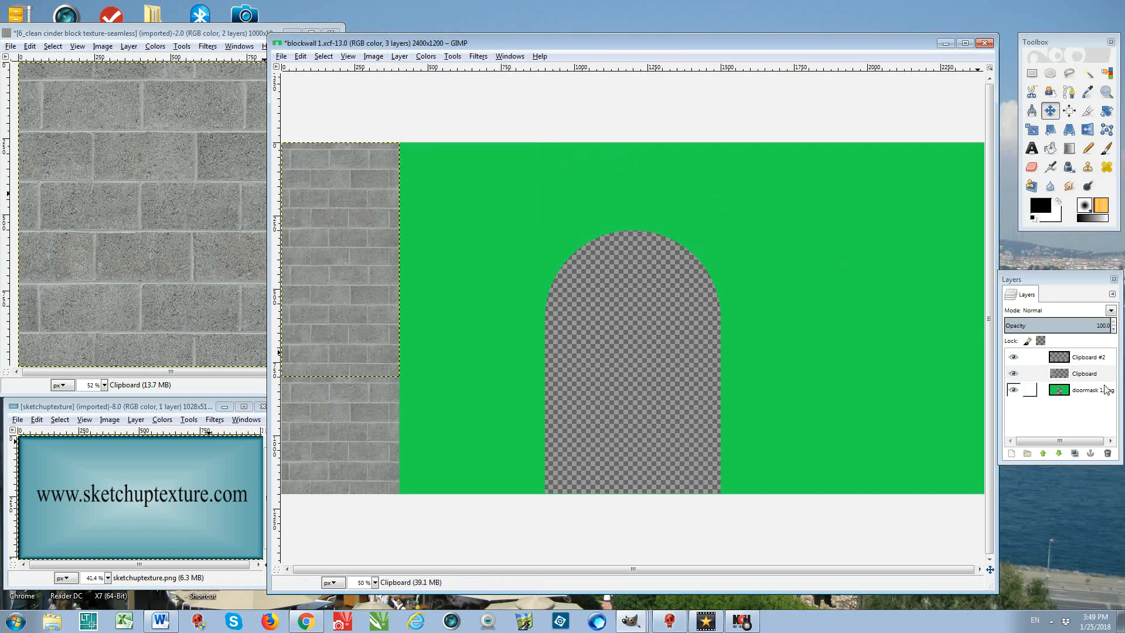
pyautogui.click(1095, 359)
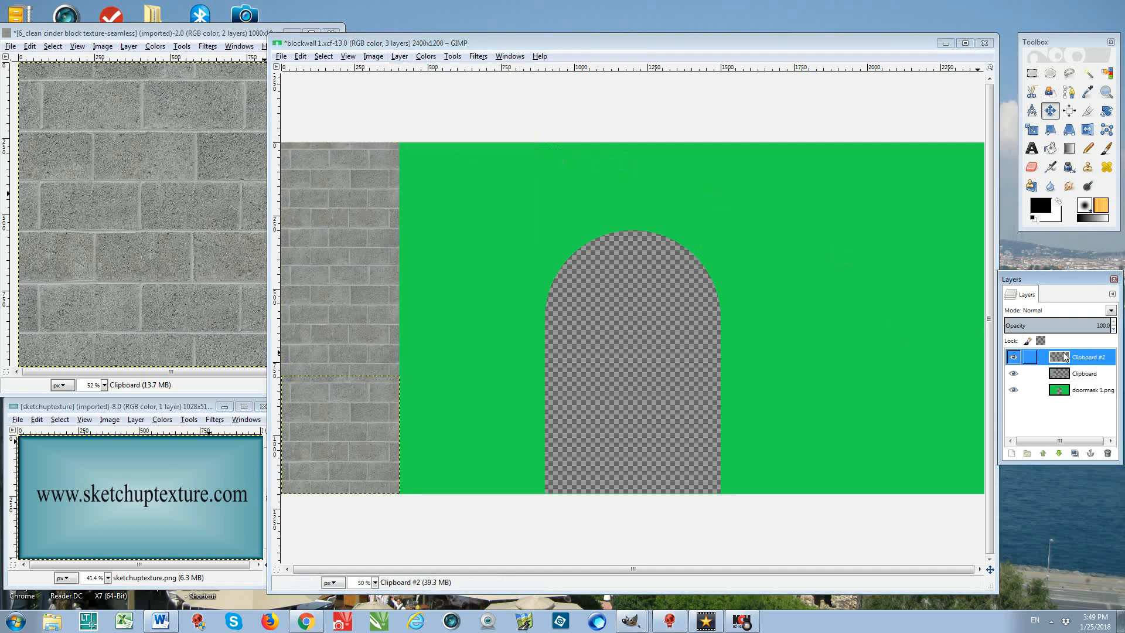
pyautogui.click(402, 58)
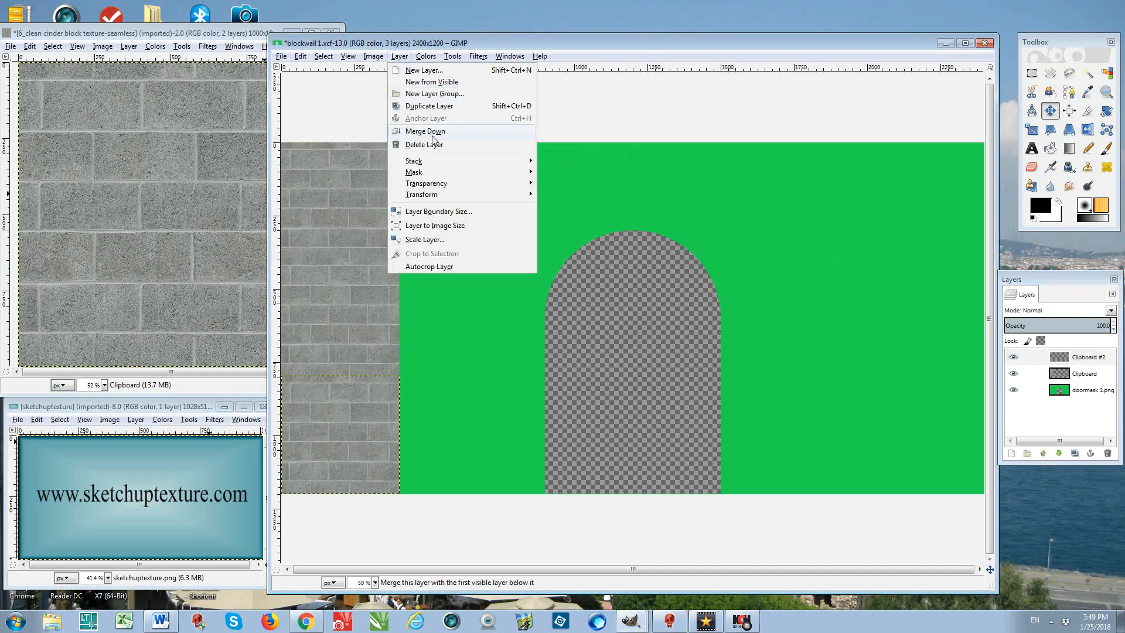
pyautogui.click(436, 131)
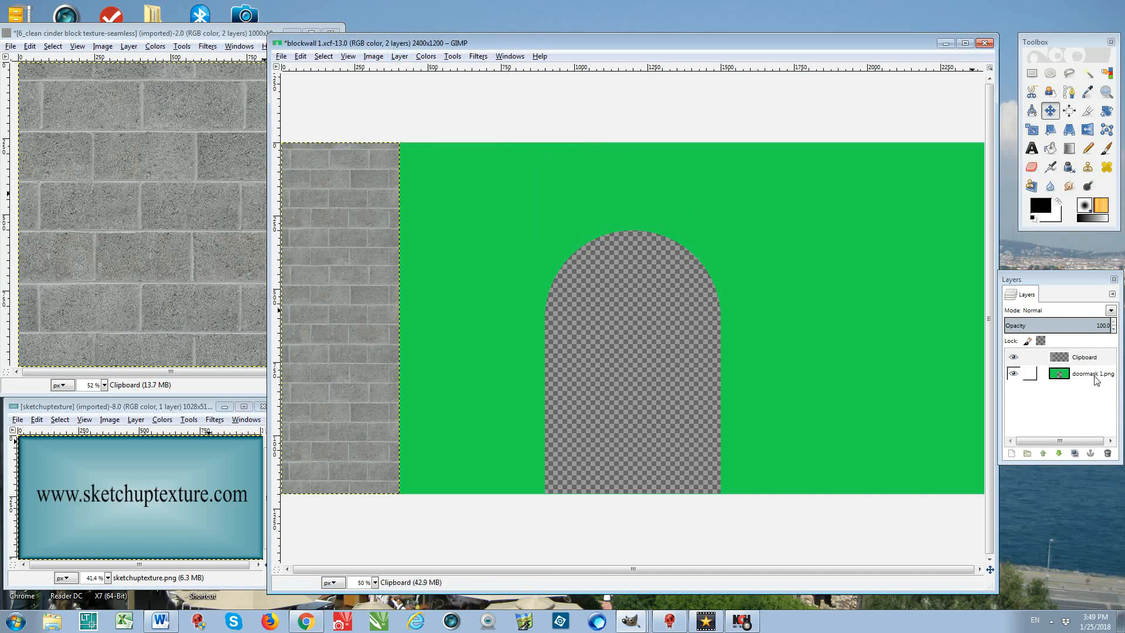
# Copy the block column, paste it as a new layer, and place it flush against the first column's right edge
pyautogui.click(1022, 357)
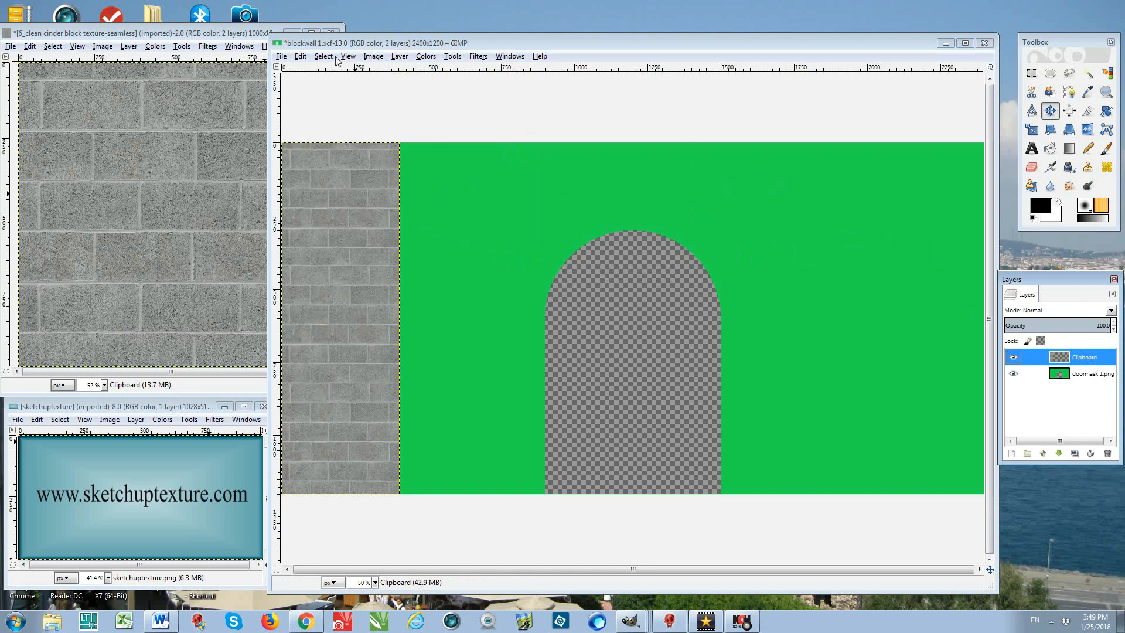
pyautogui.click(301, 57)
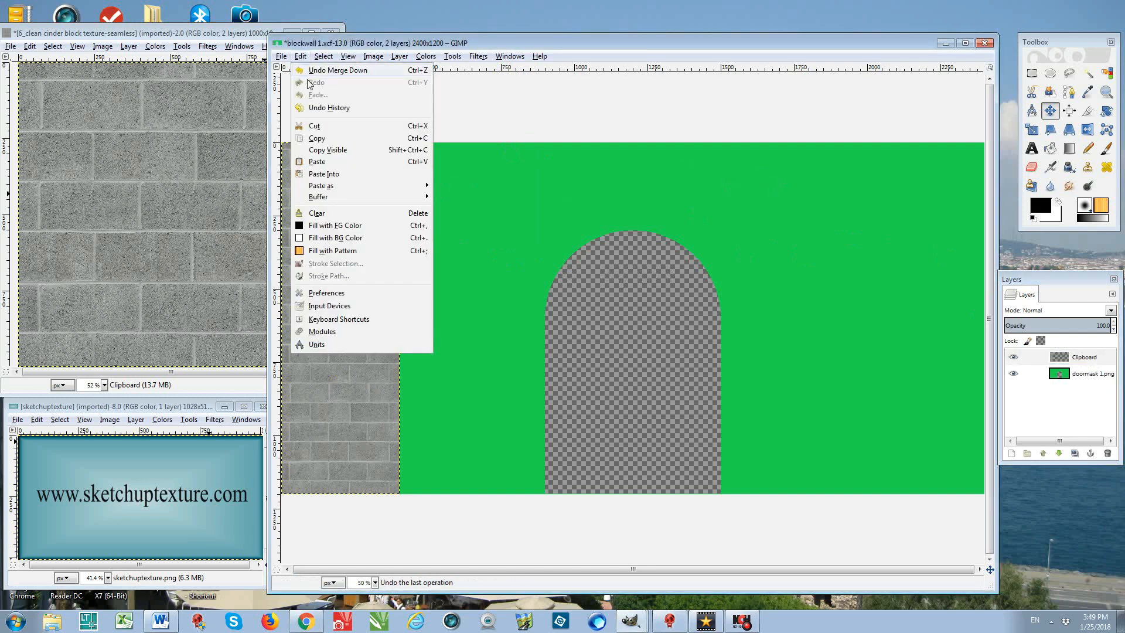
pyautogui.click(312, 139)
pyautogui.click(300, 56)
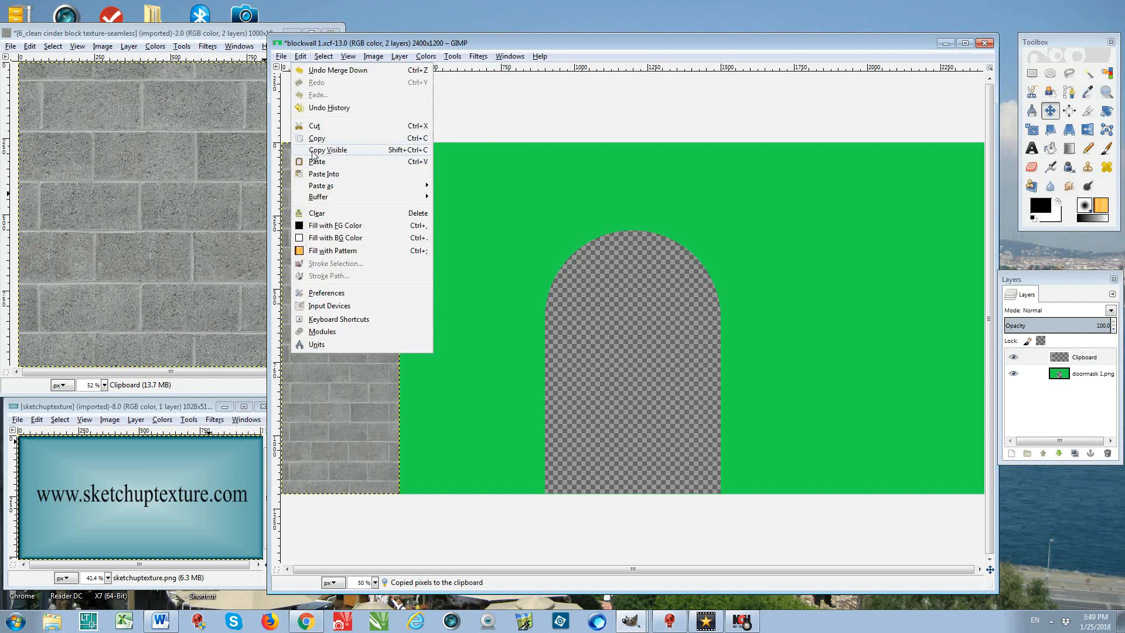
pyautogui.moveTo(332, 186)
pyautogui.click(470, 200)
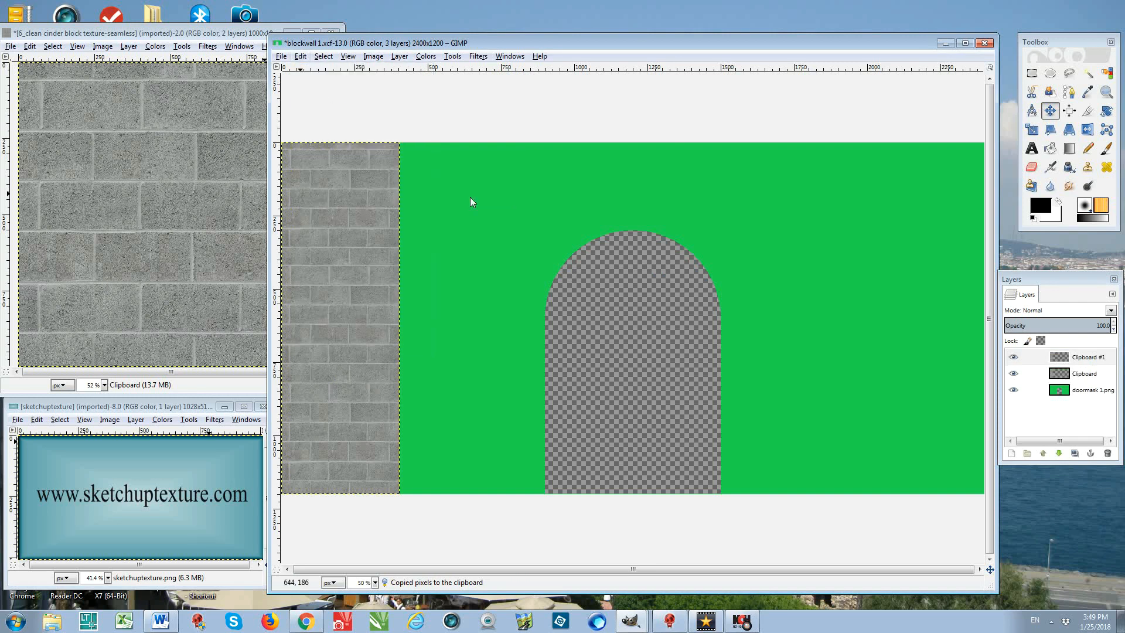
pyautogui.moveTo(336, 214); pyautogui.dragTo(452, 216)
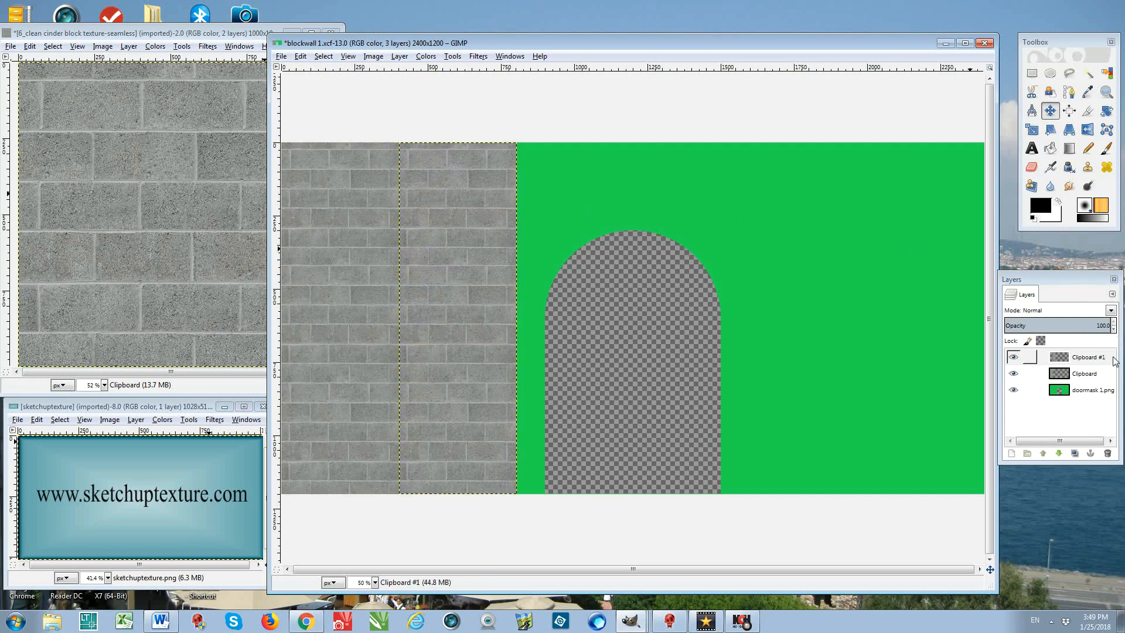
# Merge the second block column down into the first, keeping the door mask layer separate
pyautogui.click(1100, 361)
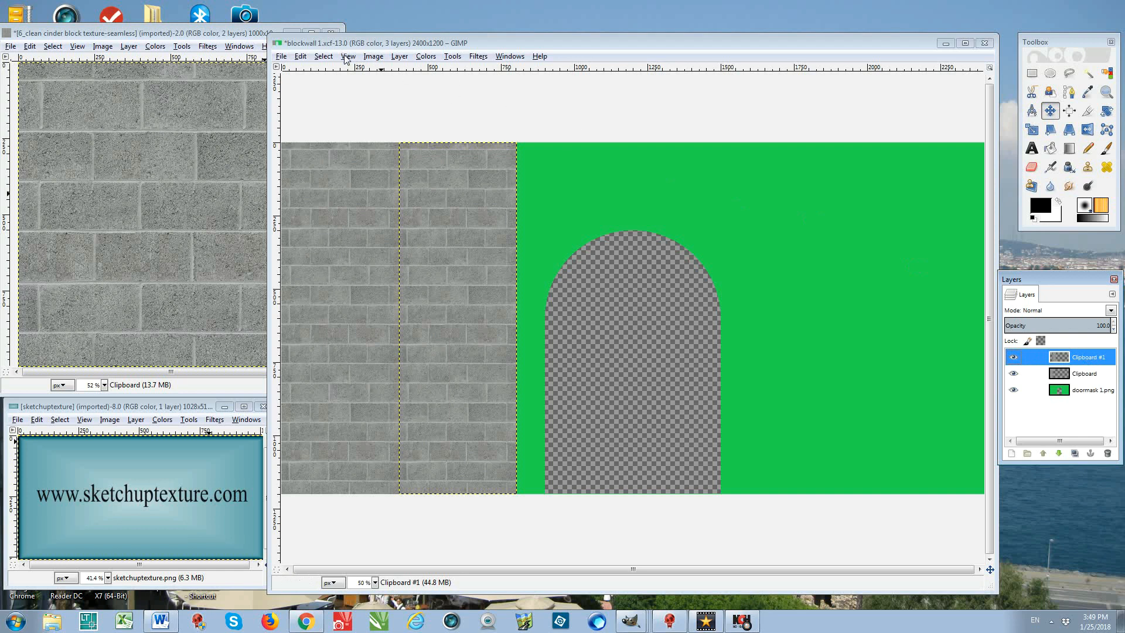
pyautogui.click(399, 56)
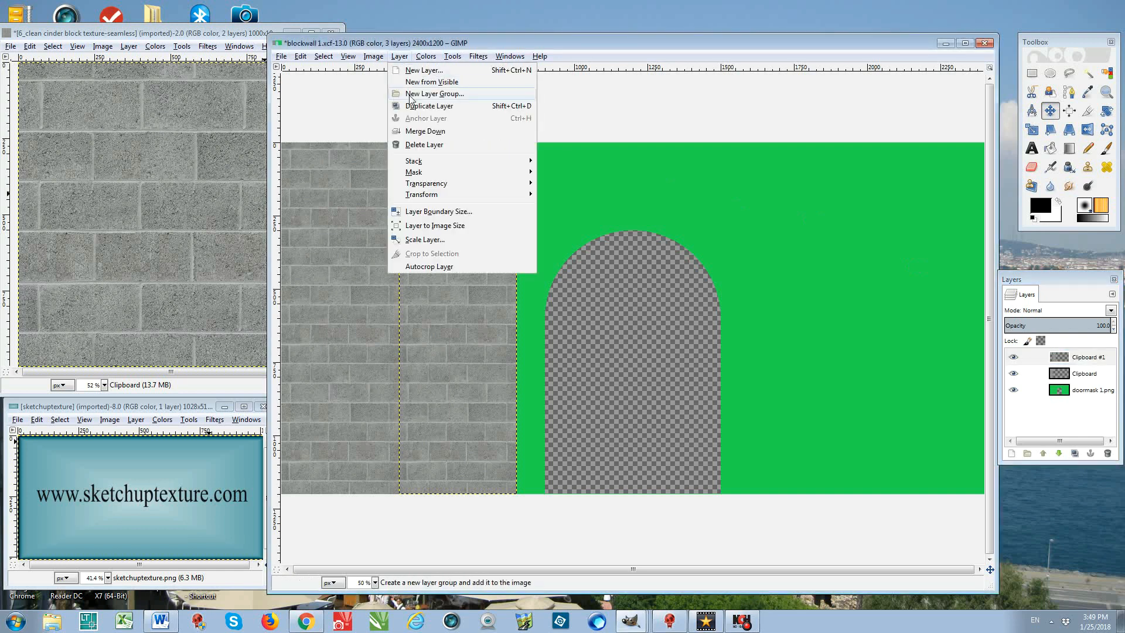
pyautogui.click(422, 139)
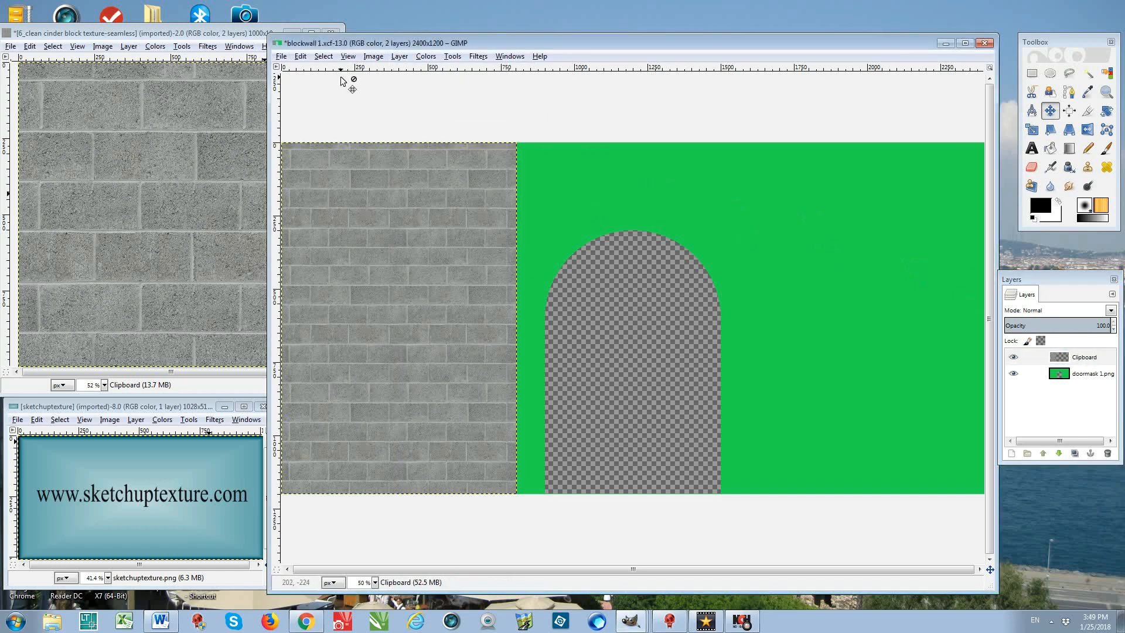
# Copy the merged two-column block layer, paste it as a new layer, and place it flush against the original's right edge
pyautogui.click(300, 57)
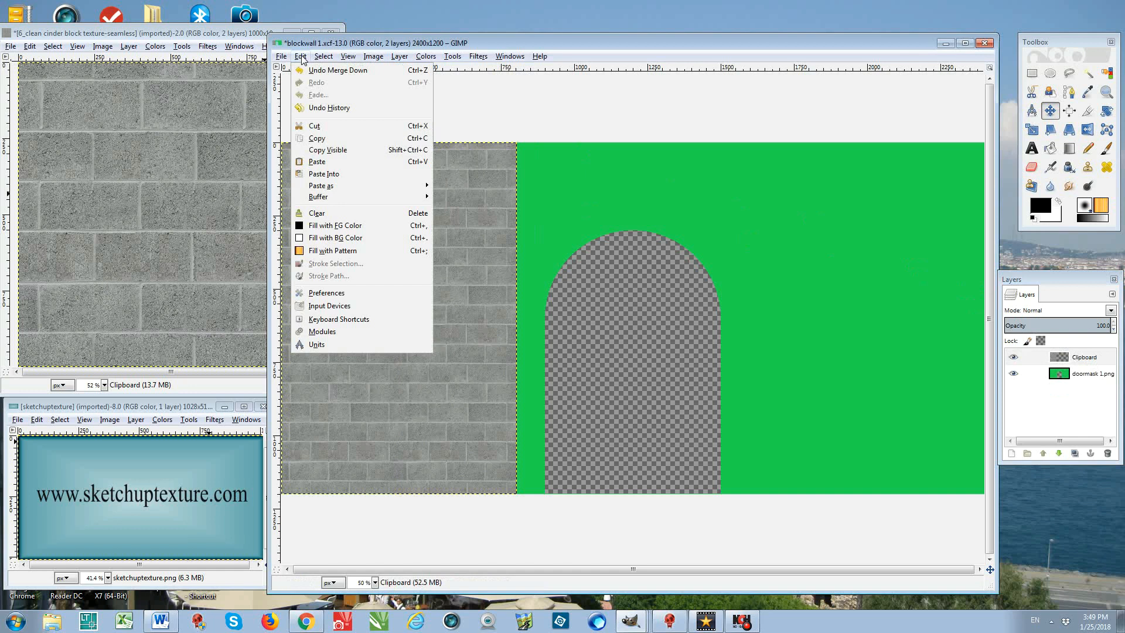
pyautogui.click(329, 140)
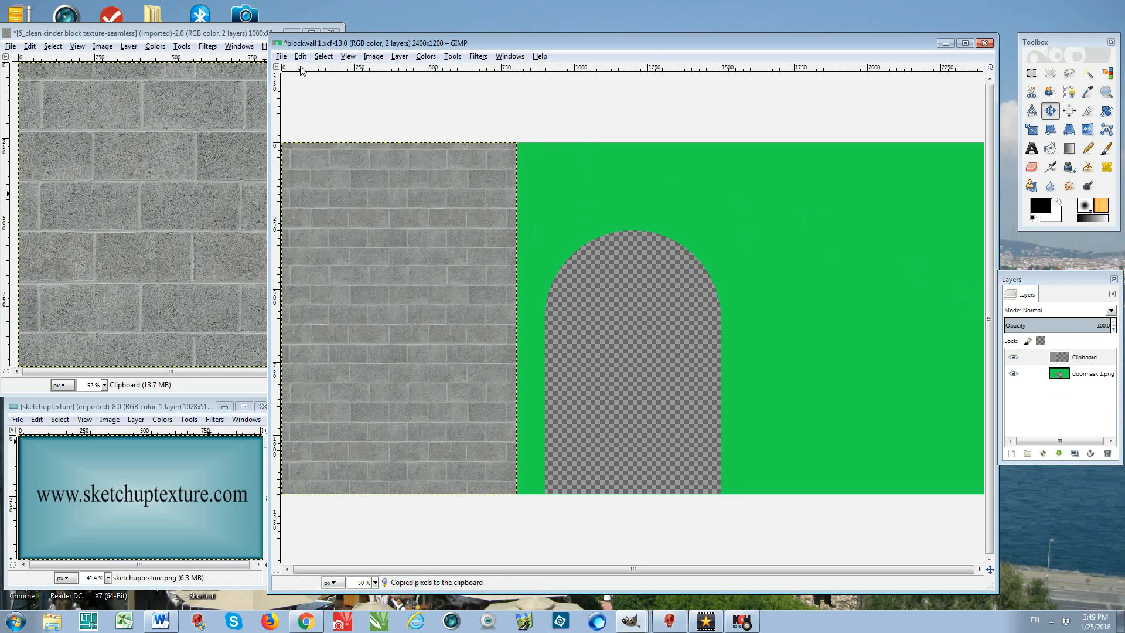
pyautogui.click(300, 57)
pyautogui.moveTo(407, 186)
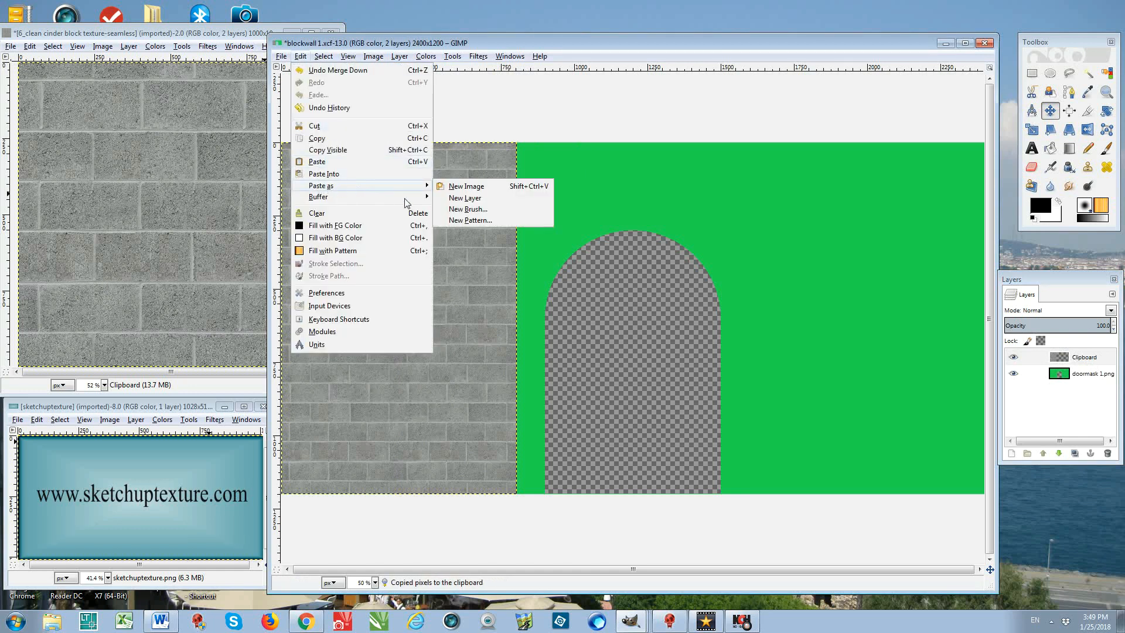
pyautogui.click(476, 198)
pyautogui.moveTo(408, 214); pyautogui.dragTo(641, 213)
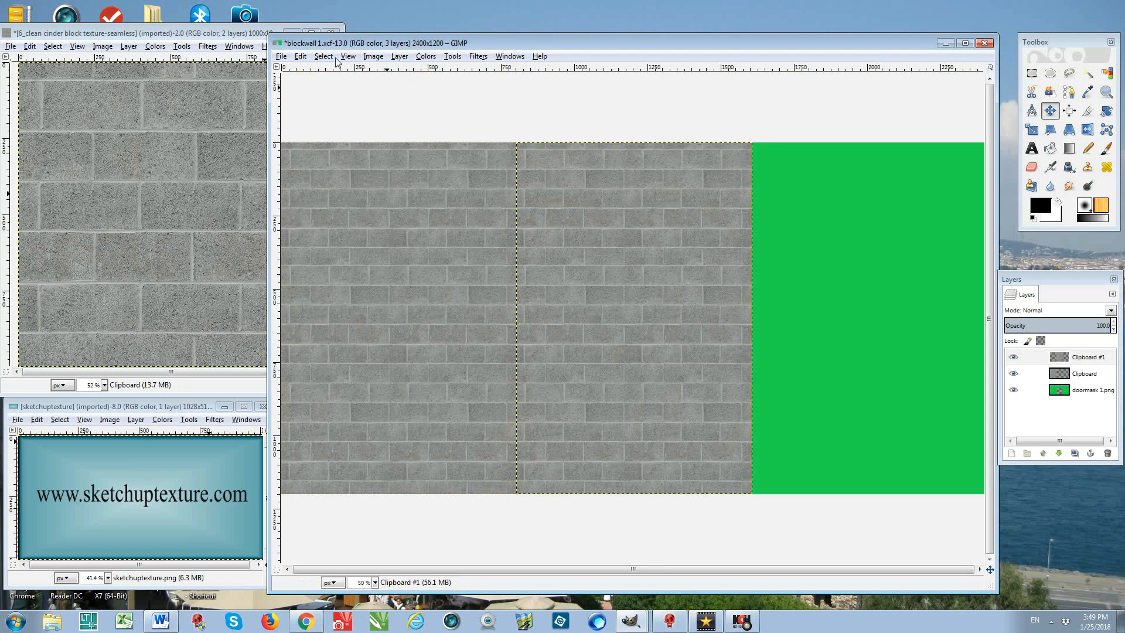
# Paste another copy of the two-column block section as a new layer and align it to the canvas's right edge
pyautogui.click(300, 57)
pyautogui.moveTo(335, 186)
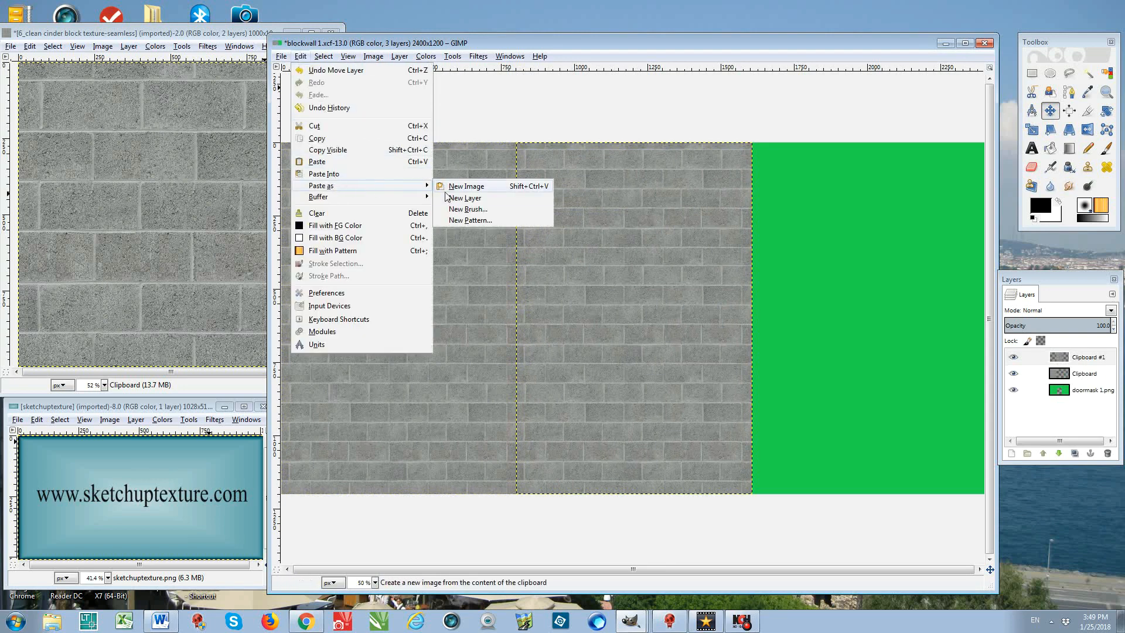
pyautogui.click(457, 197)
pyautogui.moveTo(396, 232); pyautogui.dragTo(862, 224)
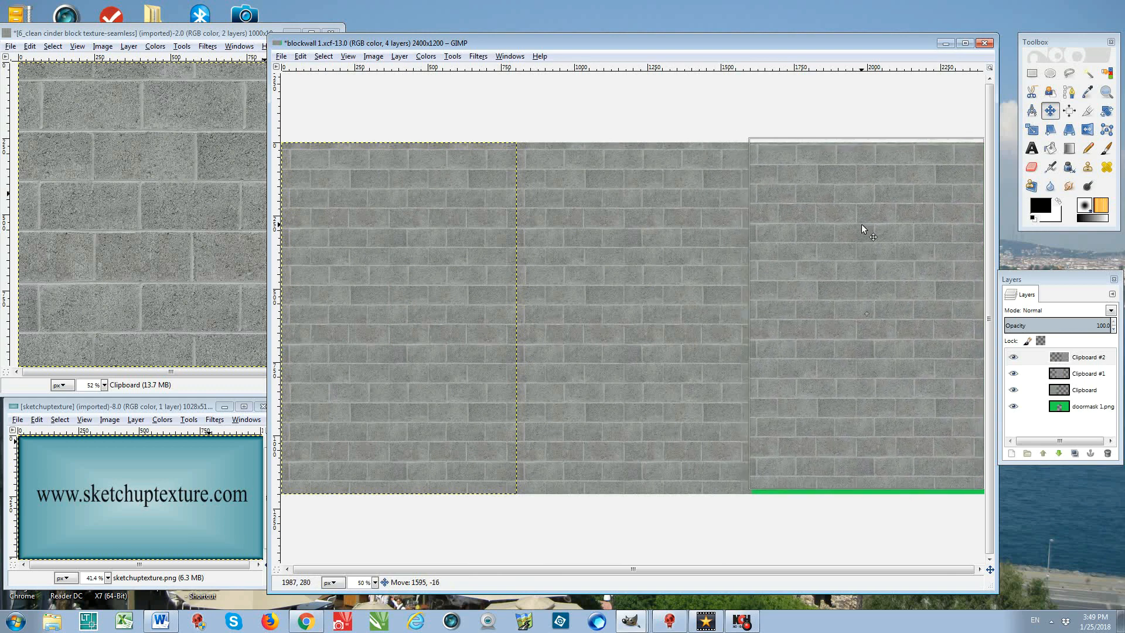
pyautogui.moveTo(861, 227); pyautogui.dragTo(862, 223)
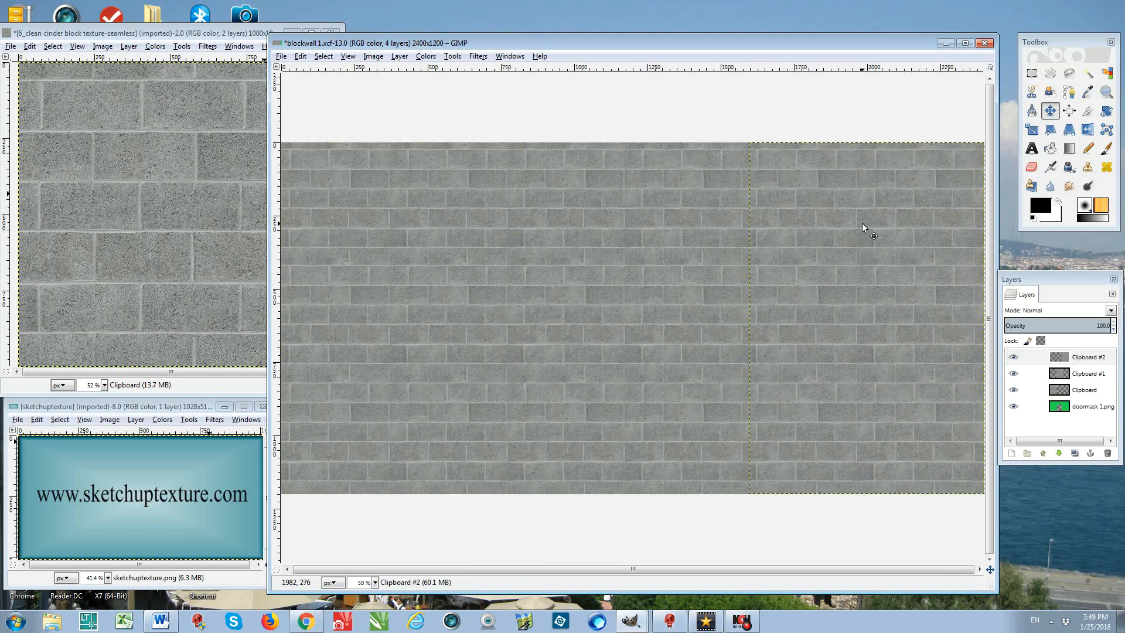
# Merge the three wide block layers into one full-canvas wall layer above the separate doormask 1.png layer
pyautogui.click(1105, 391)
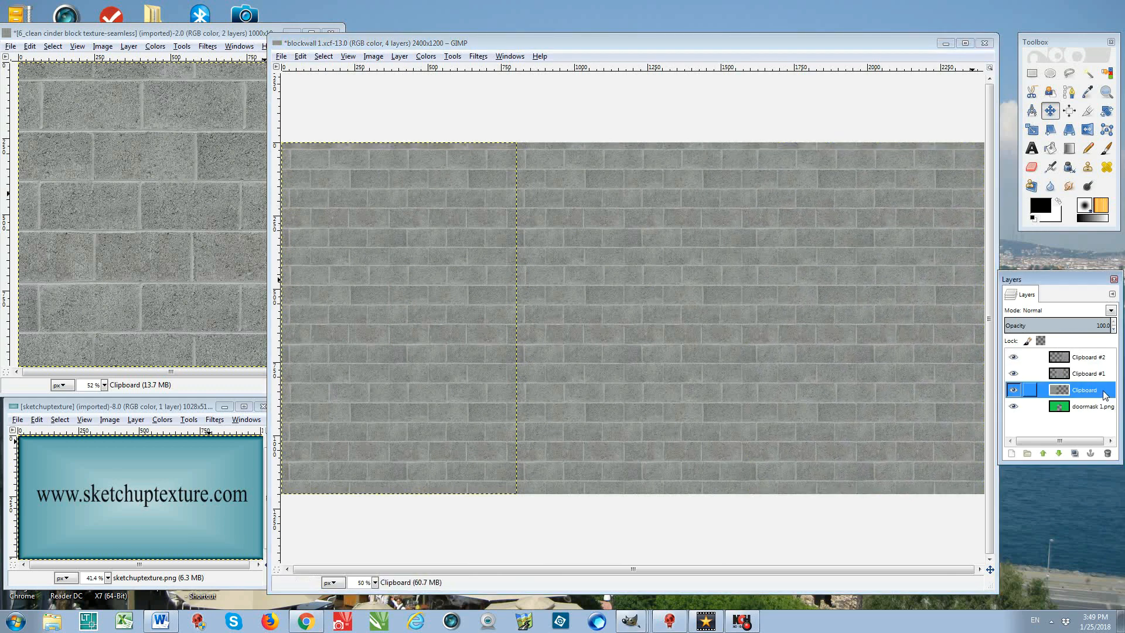
pyautogui.click(1108, 374)
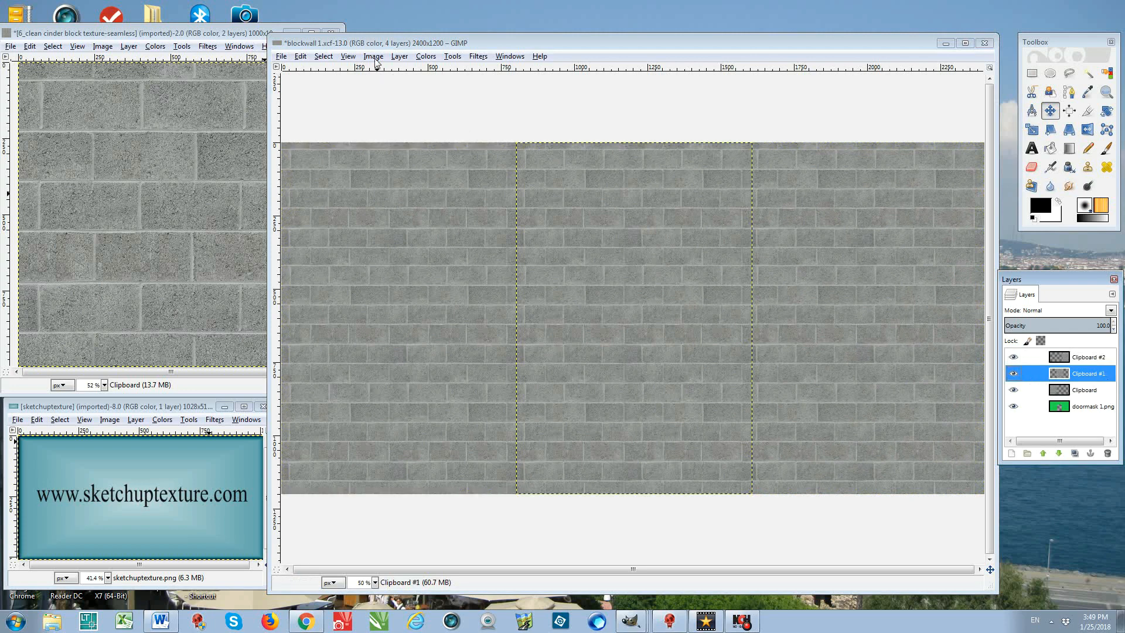
pyautogui.click(399, 57)
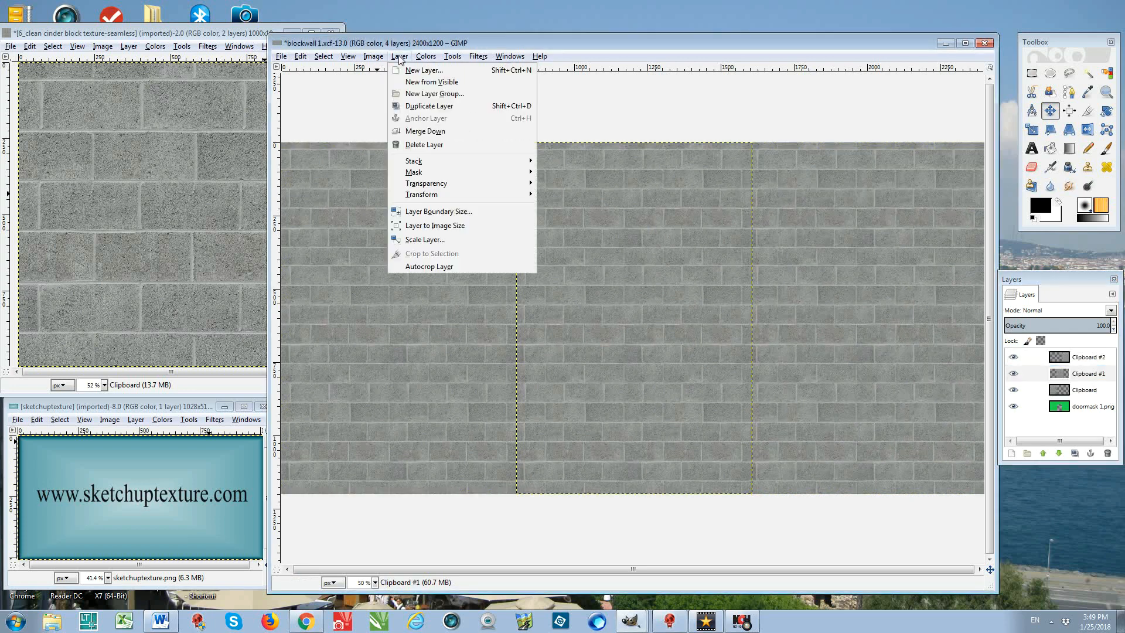
pyautogui.click(416, 131)
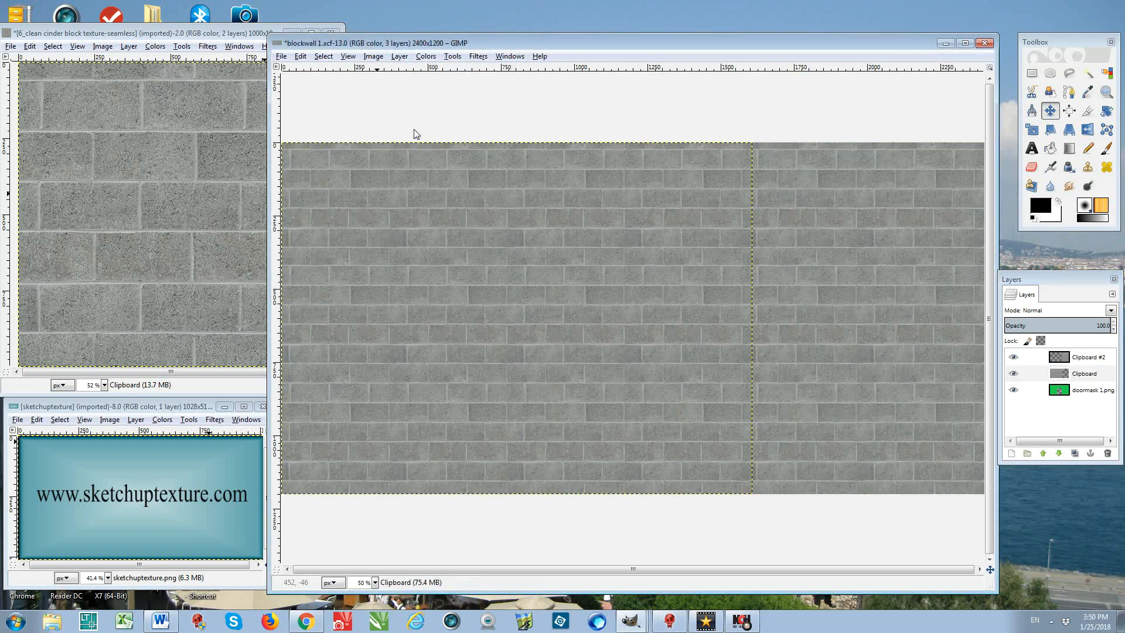
pyautogui.click(1086, 359)
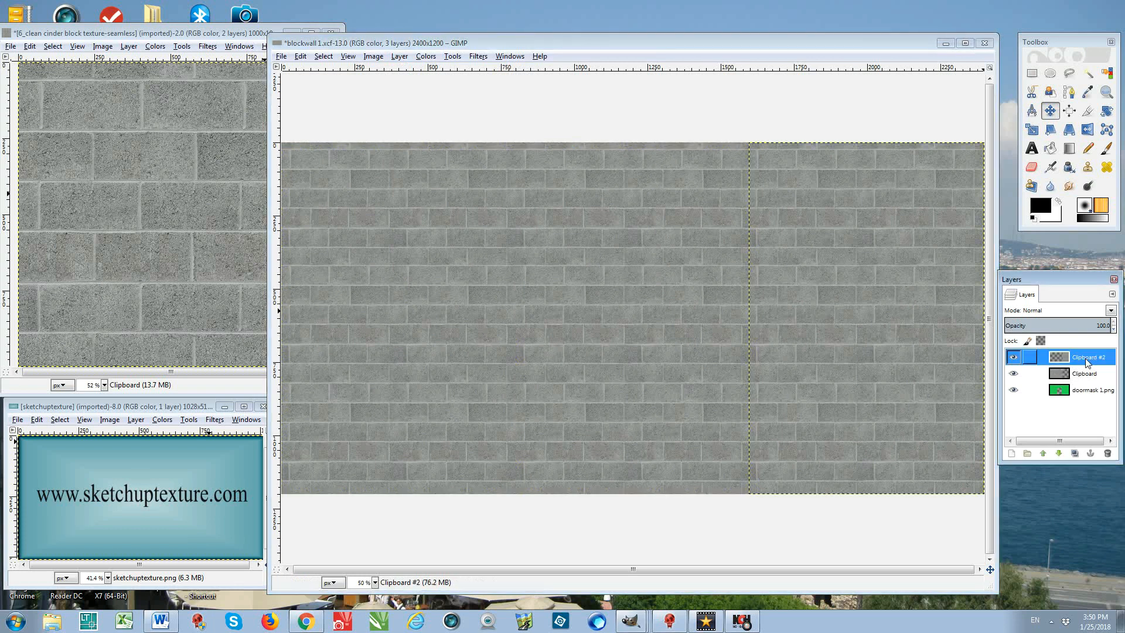
pyautogui.click(399, 56)
pyautogui.click(422, 131)
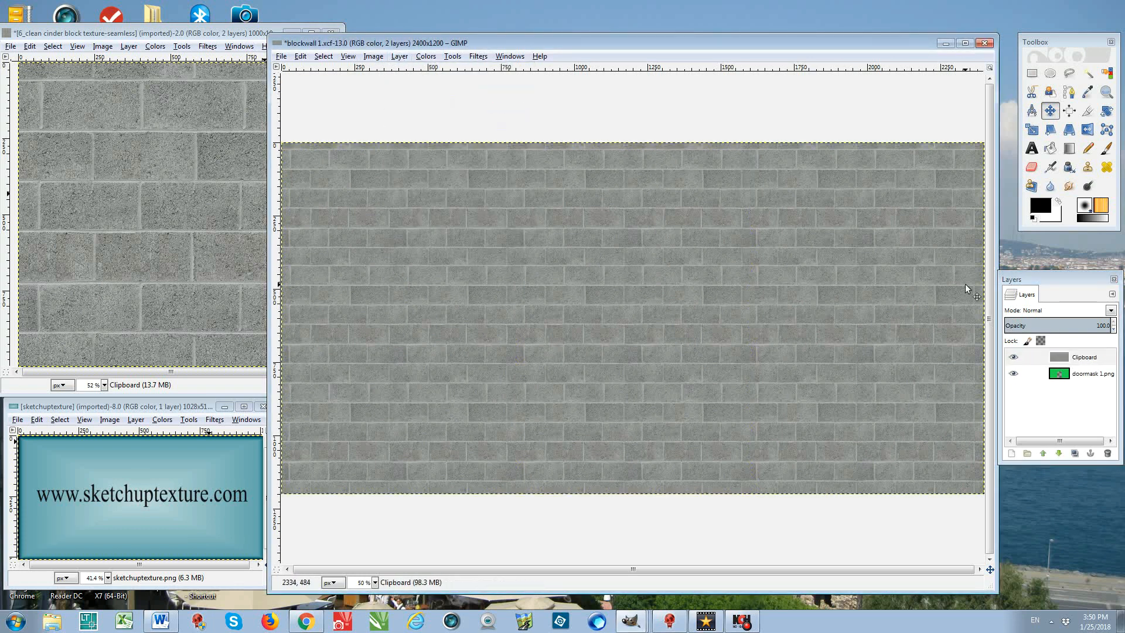
# Hide the block wall layer and fuzzy-select the transparent arched door opening on the doormask 1.png layer
pyautogui.click(1086, 360)
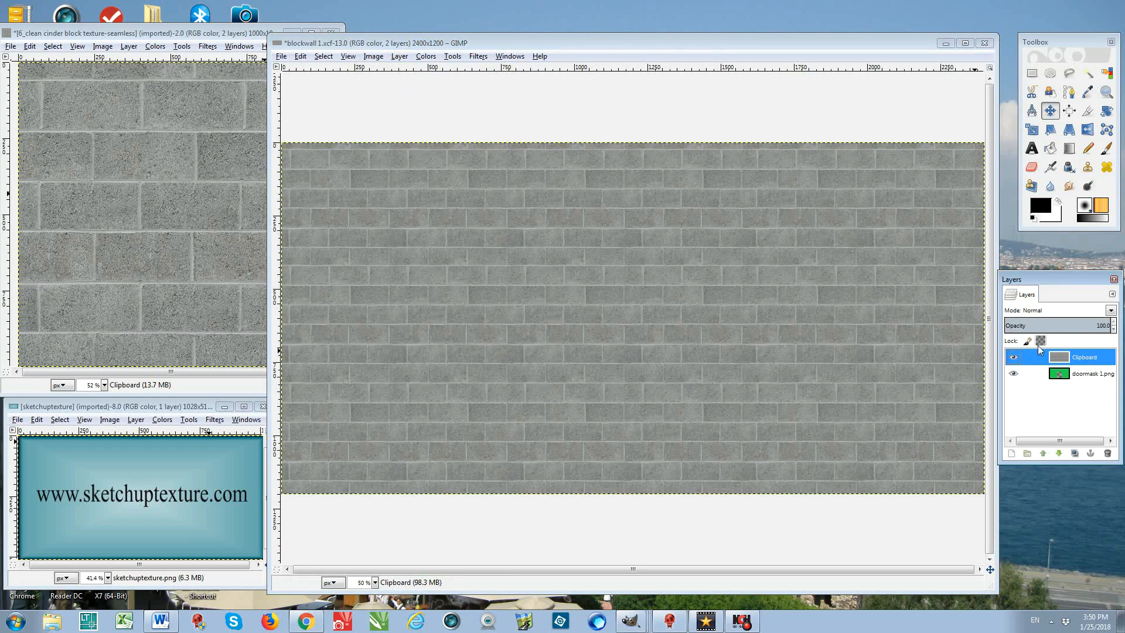
pyautogui.click(1014, 356)
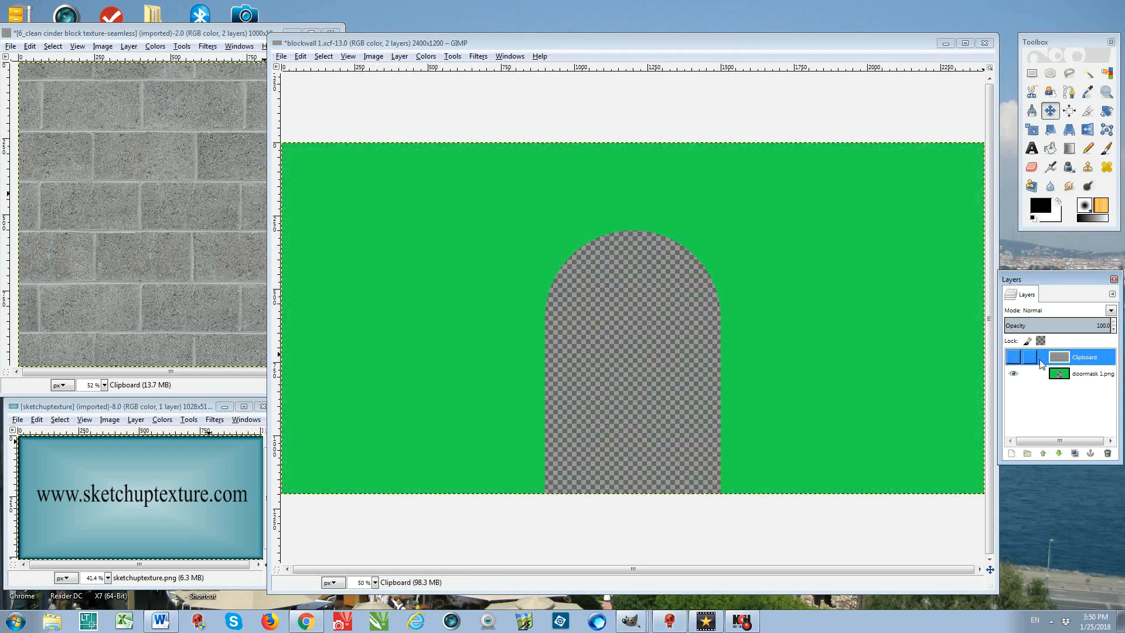
pyautogui.click(1099, 378)
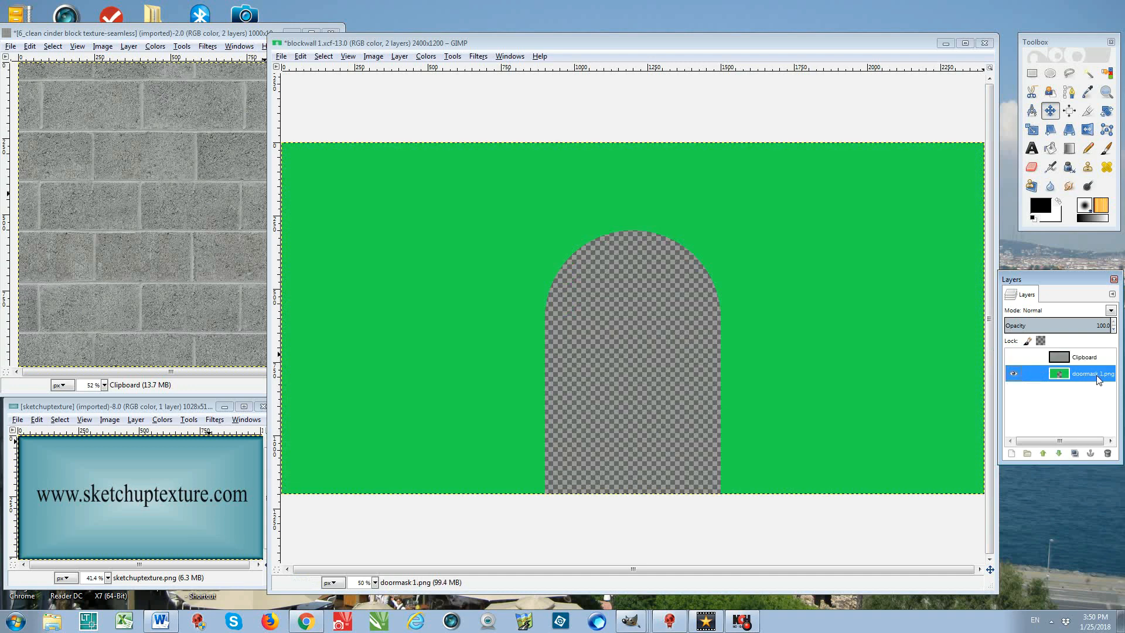
pyautogui.click(1089, 74)
pyautogui.click(641, 419)
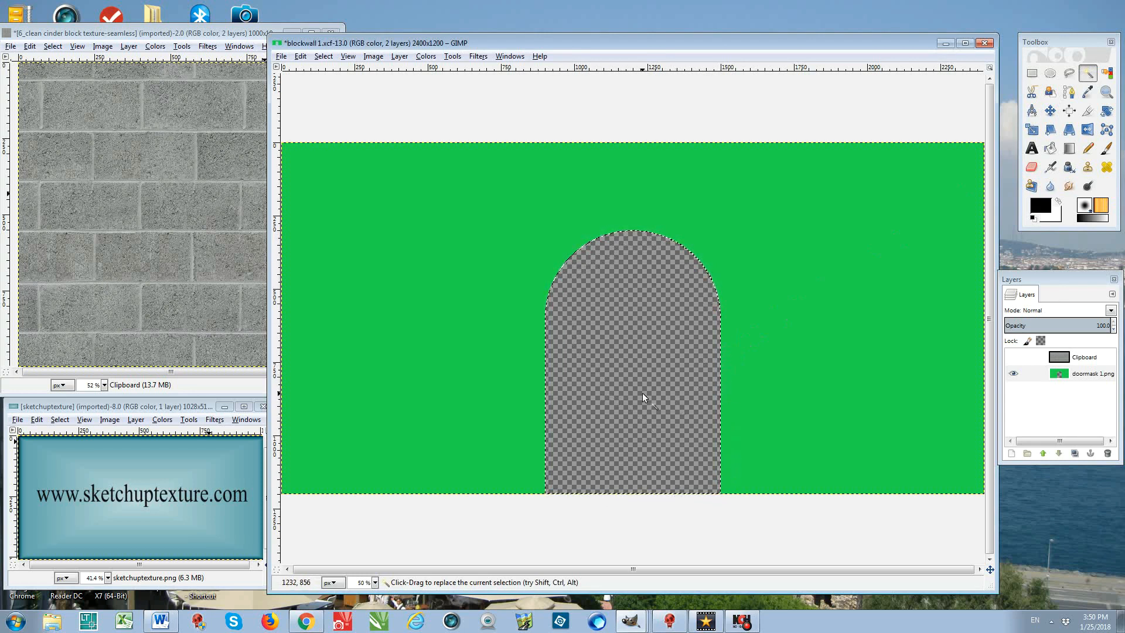
# Show the block wall layer again and erase all its blocks inside the arched door selection
pyautogui.click(1093, 358)
pyautogui.click(1014, 356)
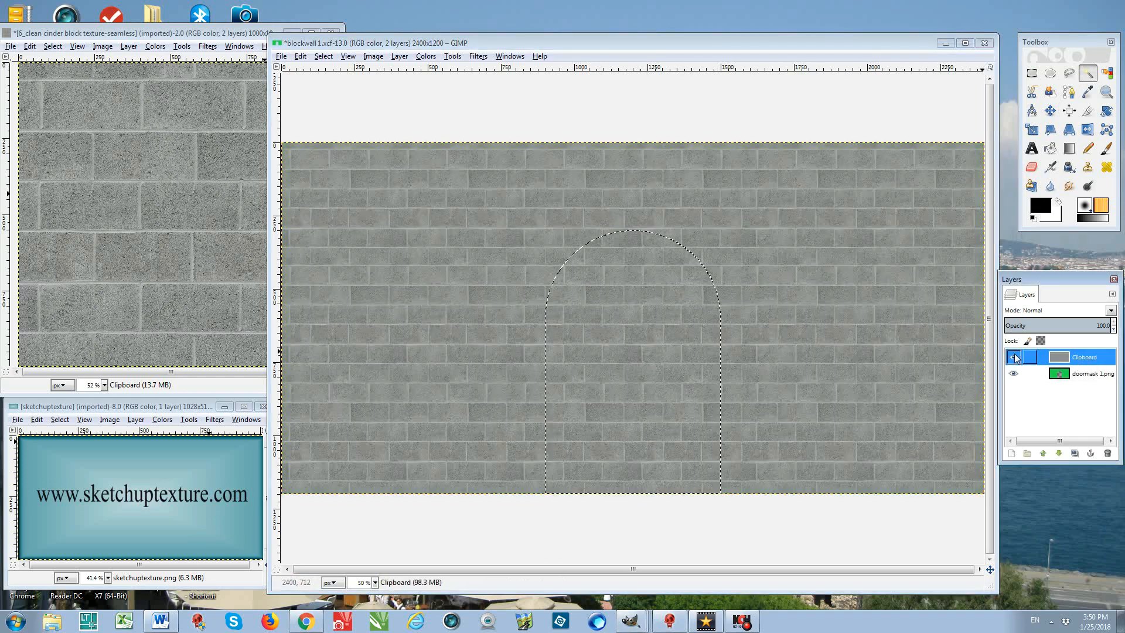
pyautogui.click(1033, 168)
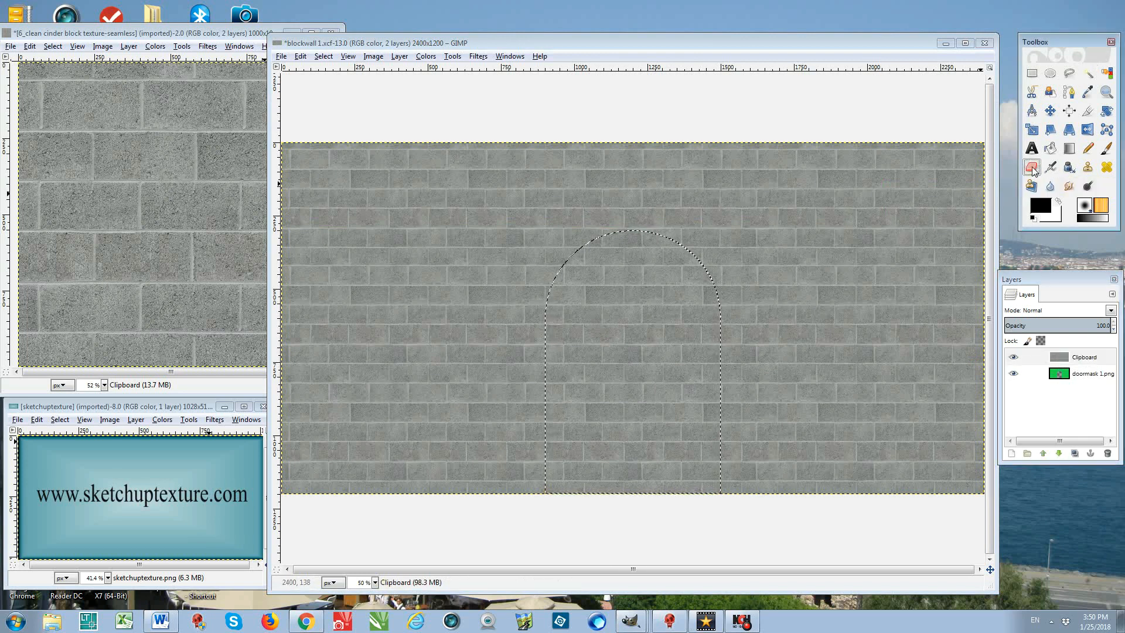
pyautogui.moveTo(597, 278)
pyautogui.mouseDown()
pyautogui.moveTo(568, 312)
pyautogui.moveTo(561, 372)
pyautogui.mouseUp()
pyautogui.moveTo(563, 434)
pyautogui.mouseDown()
pyautogui.moveTo(565, 470)
pyautogui.moveTo(694, 466)
pyautogui.moveTo(711, 407)
pyautogui.moveTo(694, 311)
pyautogui.moveTo(689, 293)
pyautogui.moveTo(644, 265)
pyautogui.moveTo(607, 266)
pyautogui.moveTo(602, 288)
pyautogui.moveTo(613, 420)
pyautogui.mouseUp()
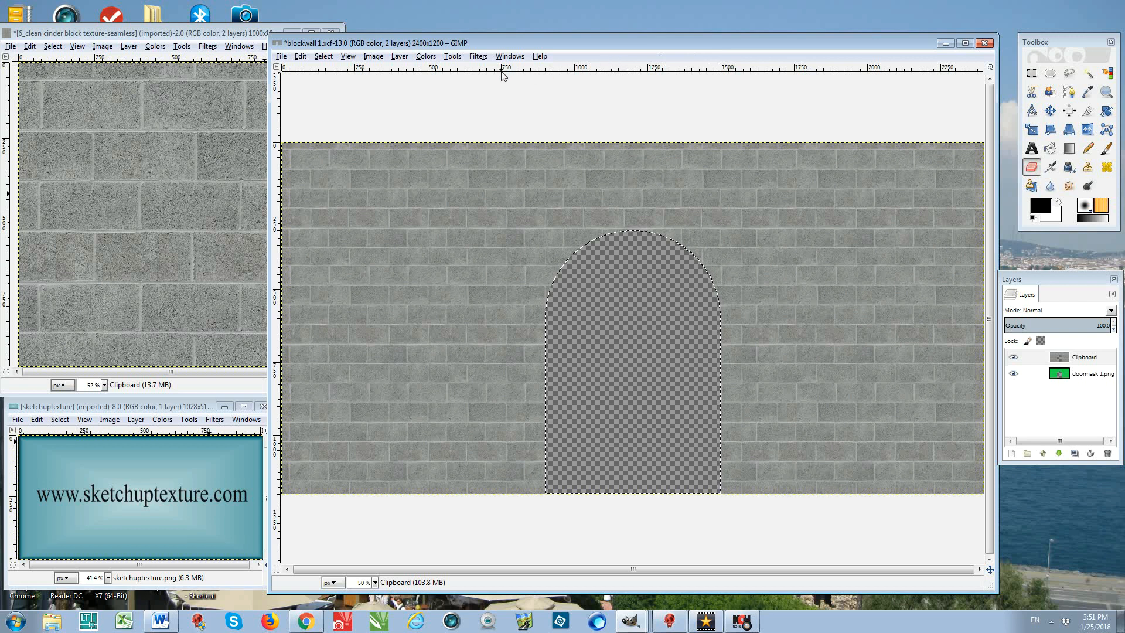
# Scale the whole image to 512 x 512 pixels with the width and height unlinked
pyautogui.click(373, 56)
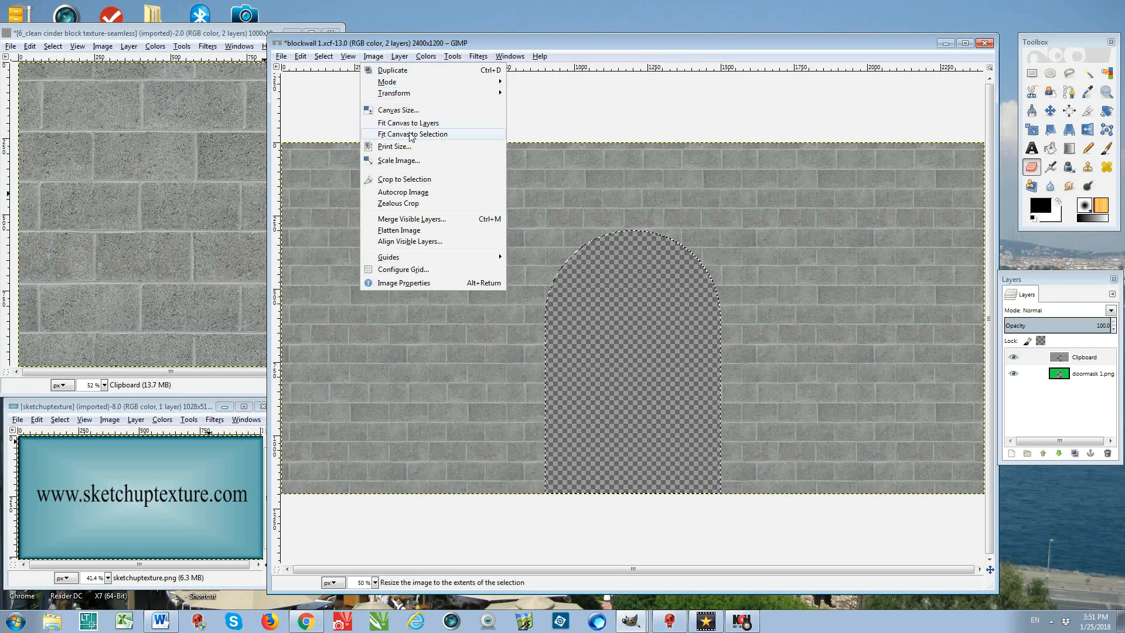
pyautogui.click(410, 160)
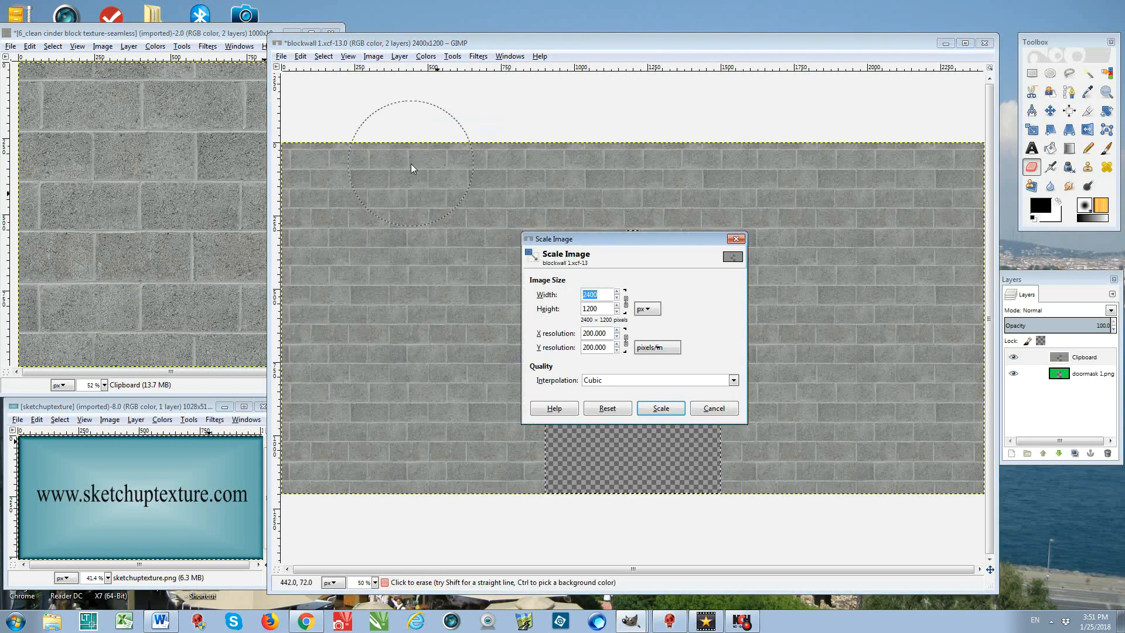
pyautogui.click(626, 302)
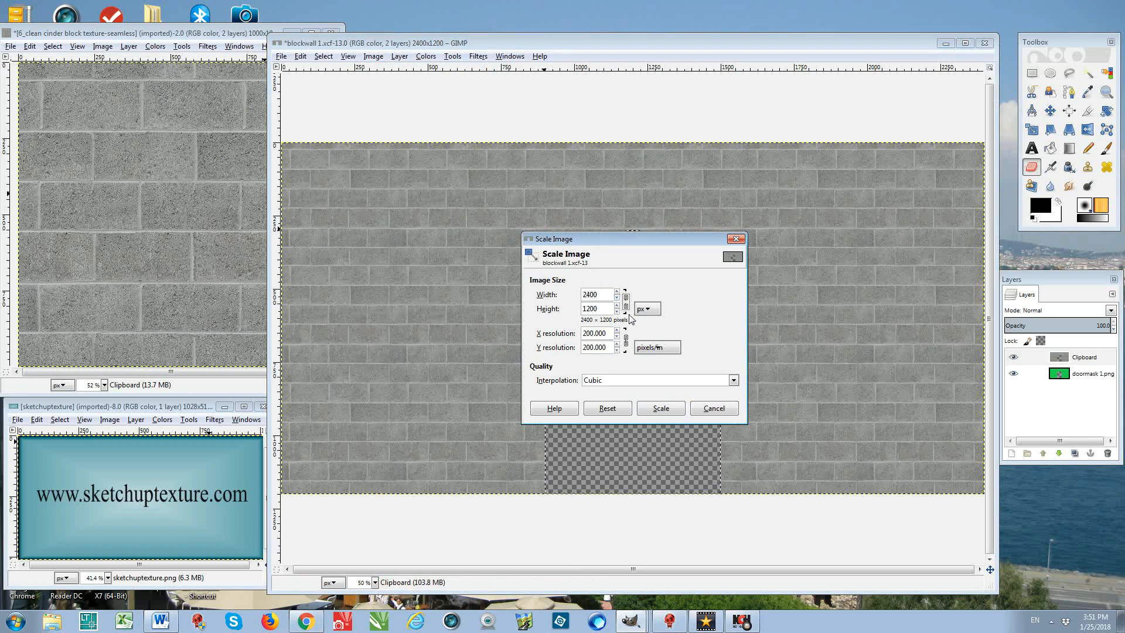
pyautogui.doubleClick(601, 295)
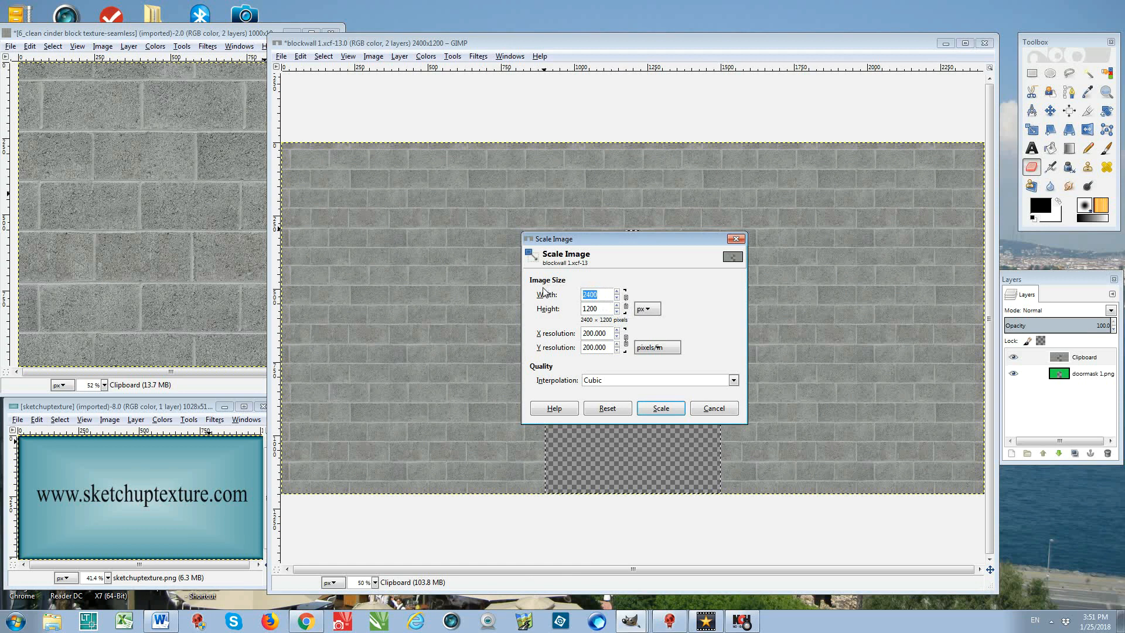
pyautogui.write('512')
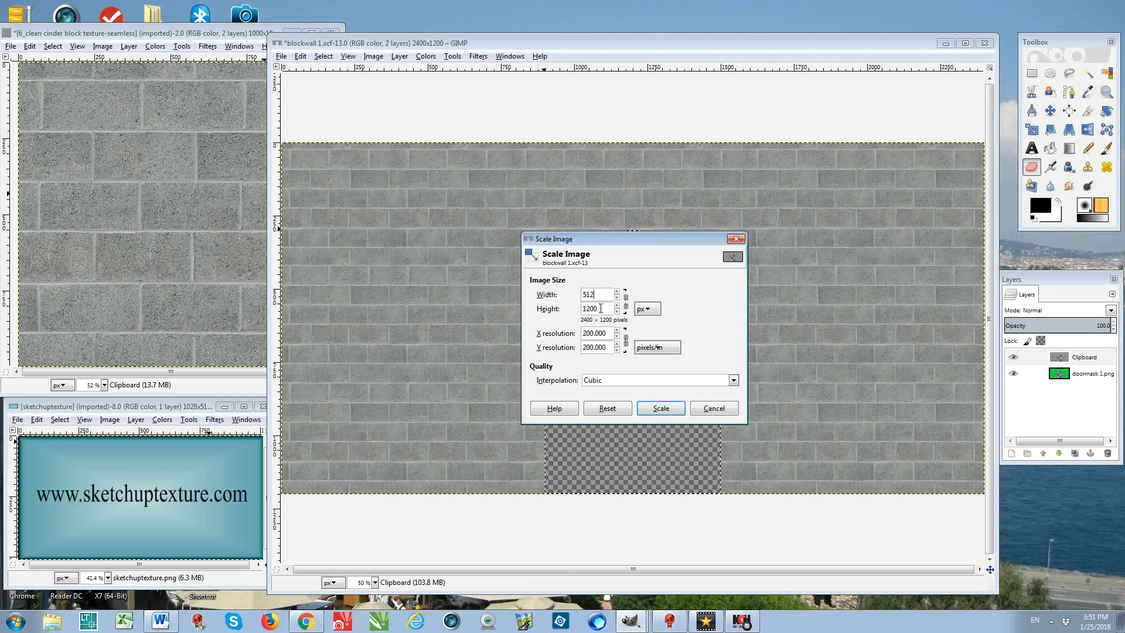
pyautogui.doubleClick(601, 308)
pyautogui.write('512')
pyautogui.click(658, 408)
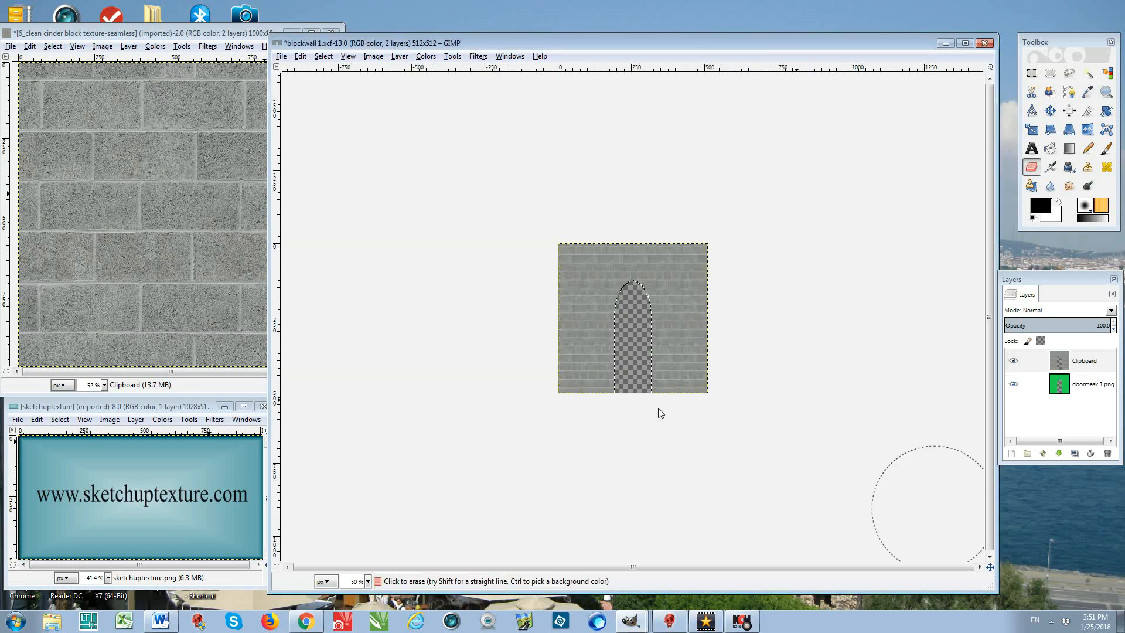
# Export the scaled wall image as blockwall 1.png to the Academy folder, replacing the existing file
pyautogui.click(282, 57)
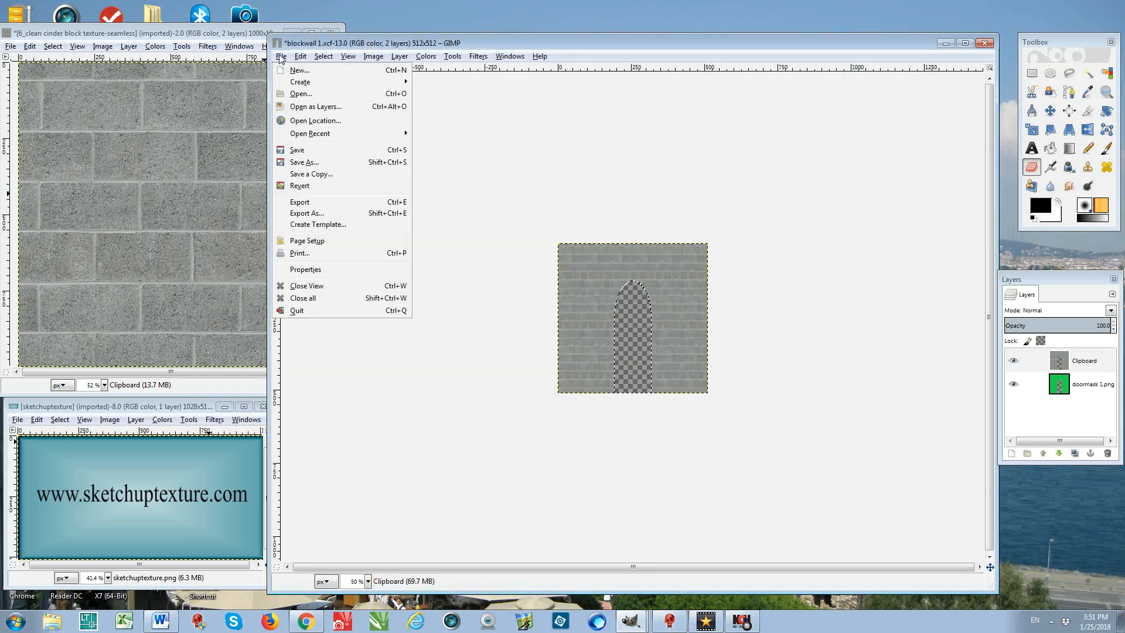
pyautogui.click(306, 213)
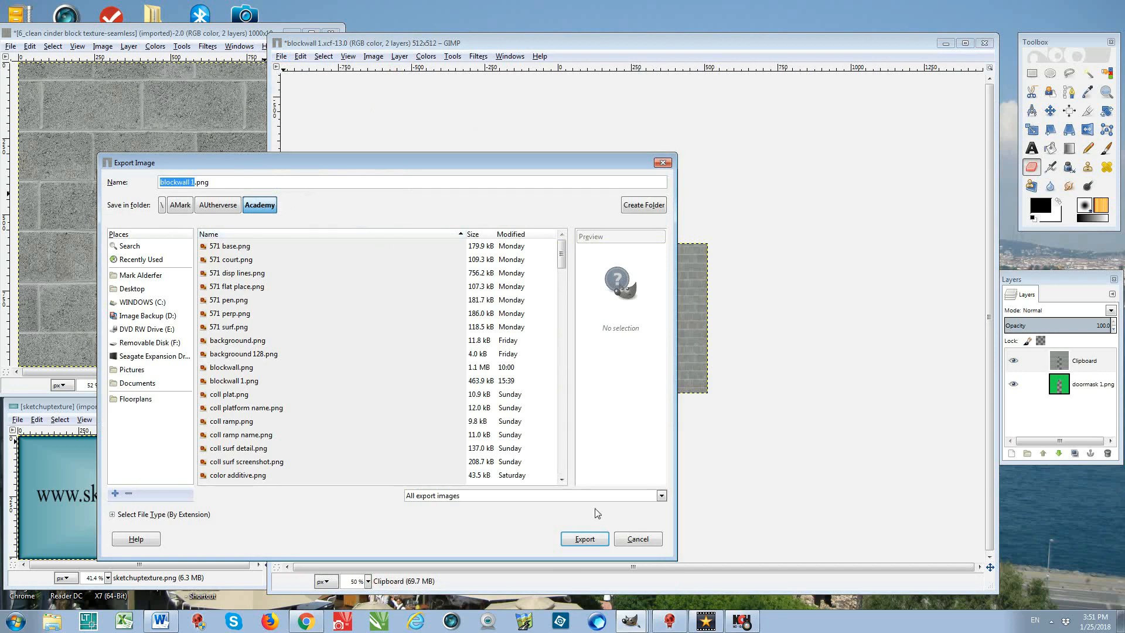
pyautogui.click(593, 543)
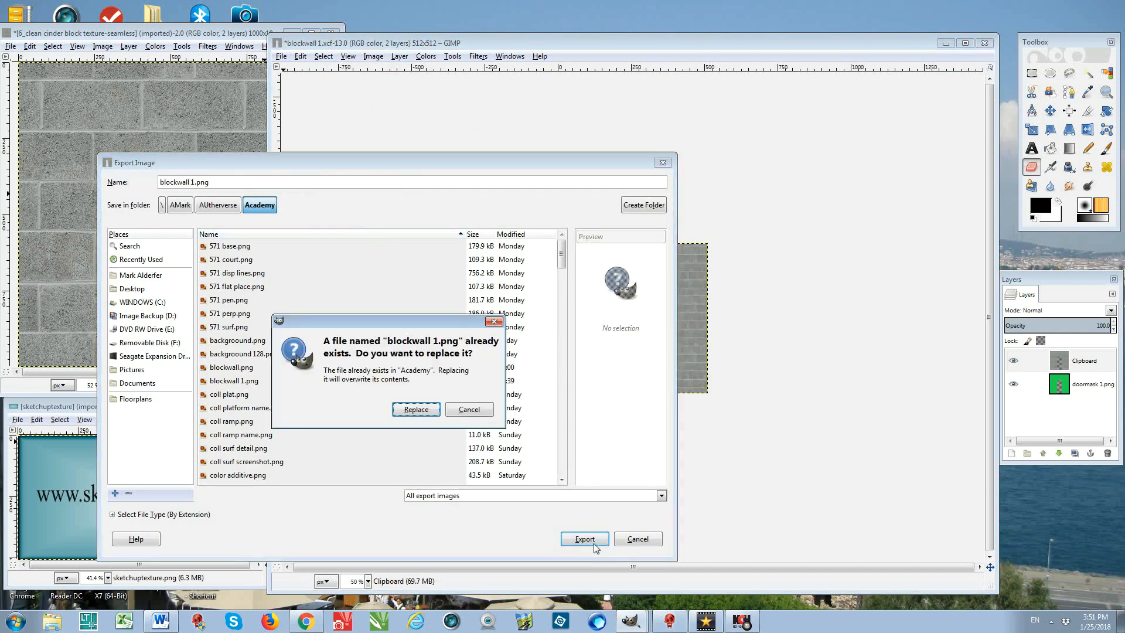
pyautogui.click(418, 412)
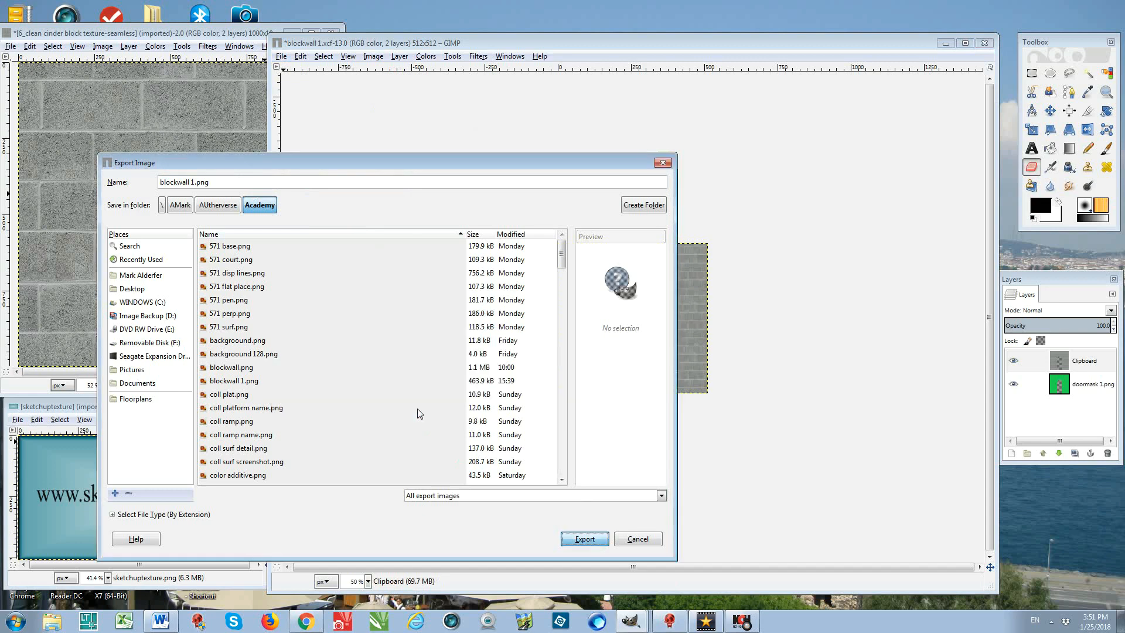
pyautogui.click(566, 421)
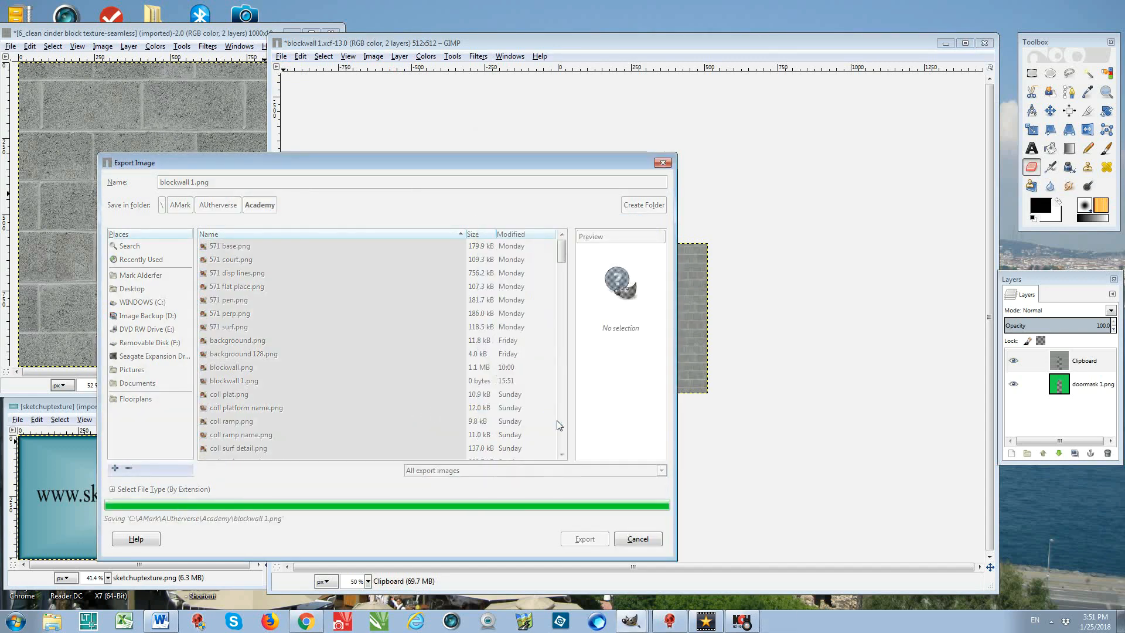
# Switch to the SmugMug page in Chrome and upload blockwall 1.png from the Academy folder to the Academy gallery
pyautogui.click(305, 621)
pyautogui.click(130, 53)
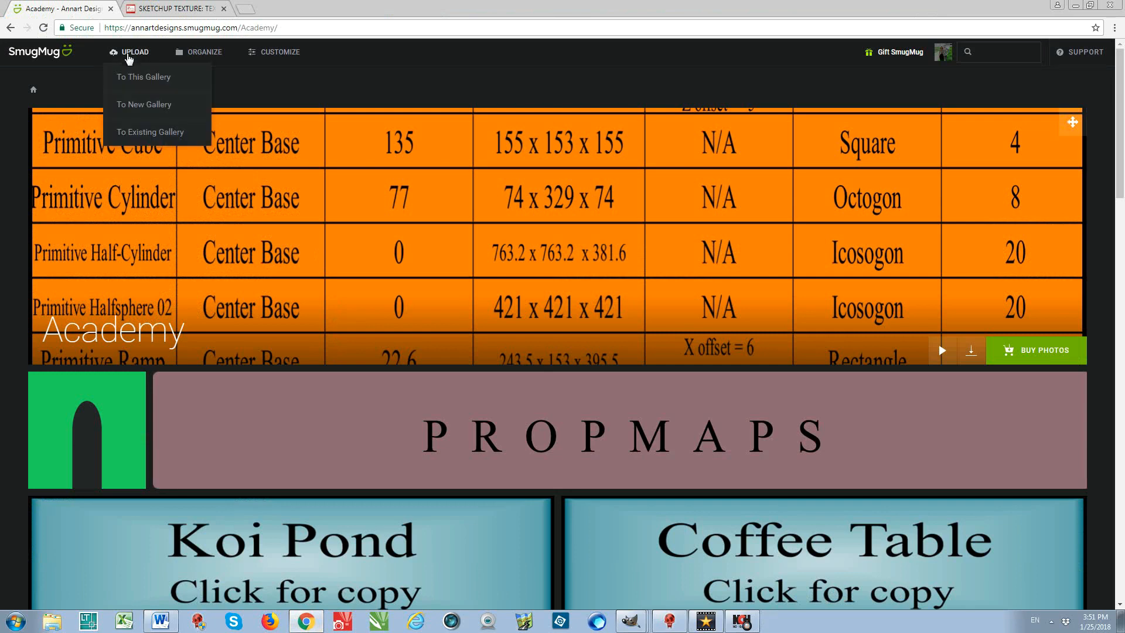
pyautogui.click(145, 79)
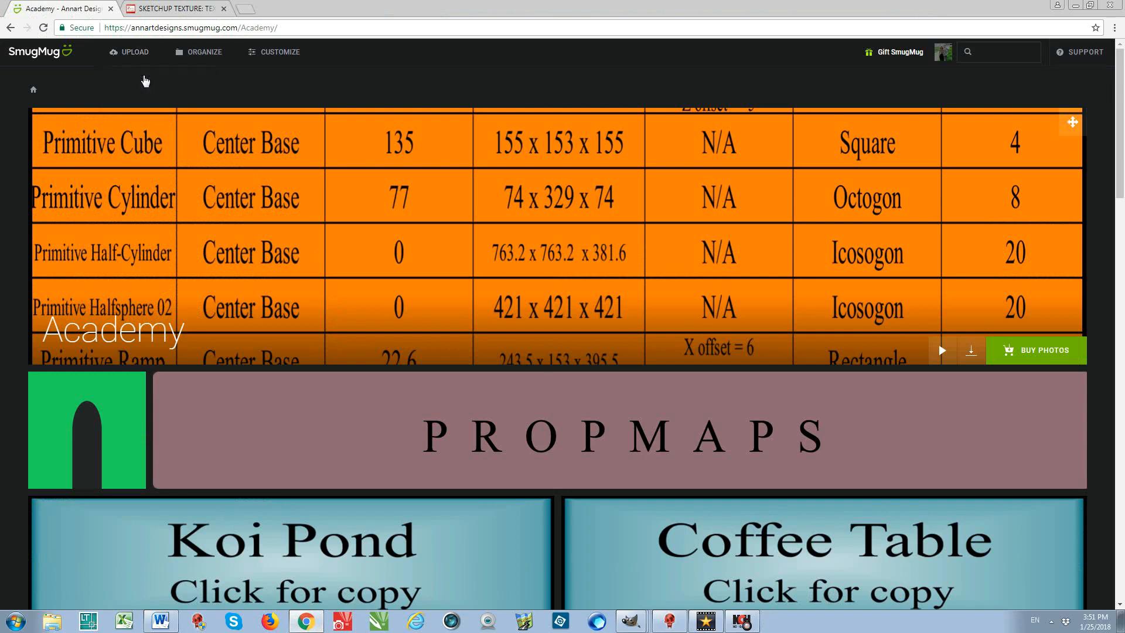
pyautogui.click(577, 329)
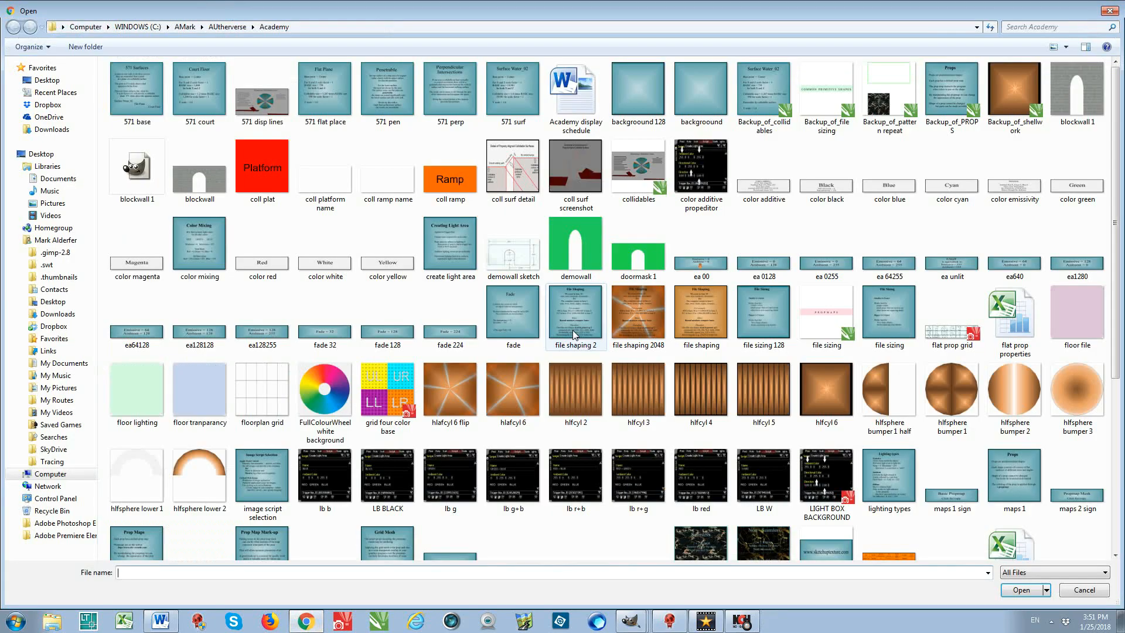
pyautogui.click(1070, 99)
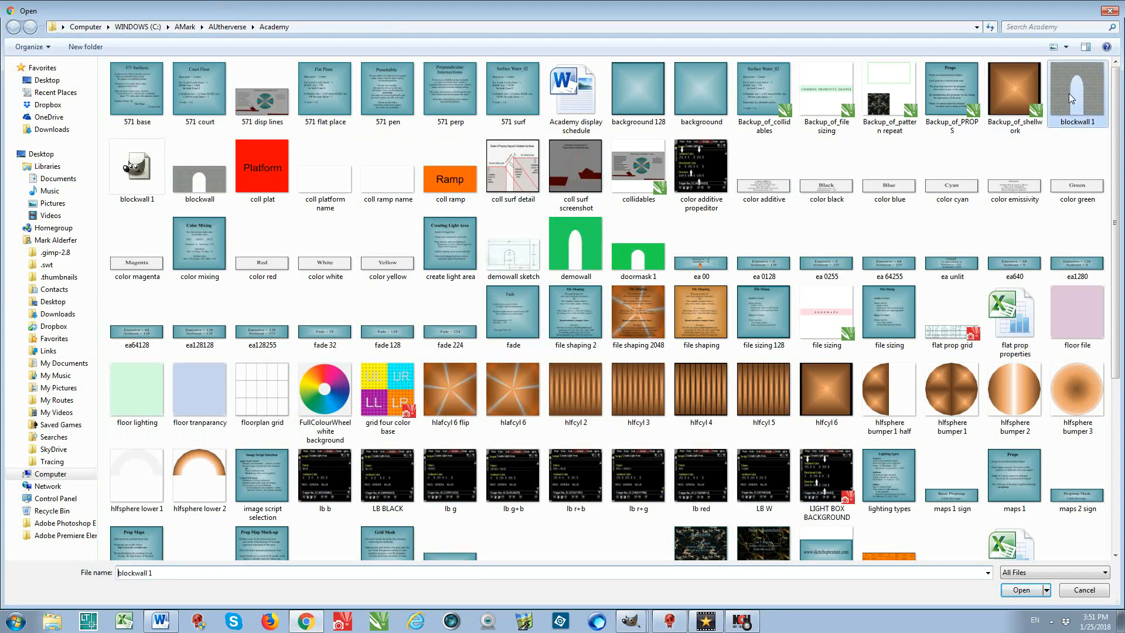
pyautogui.click(1021, 590)
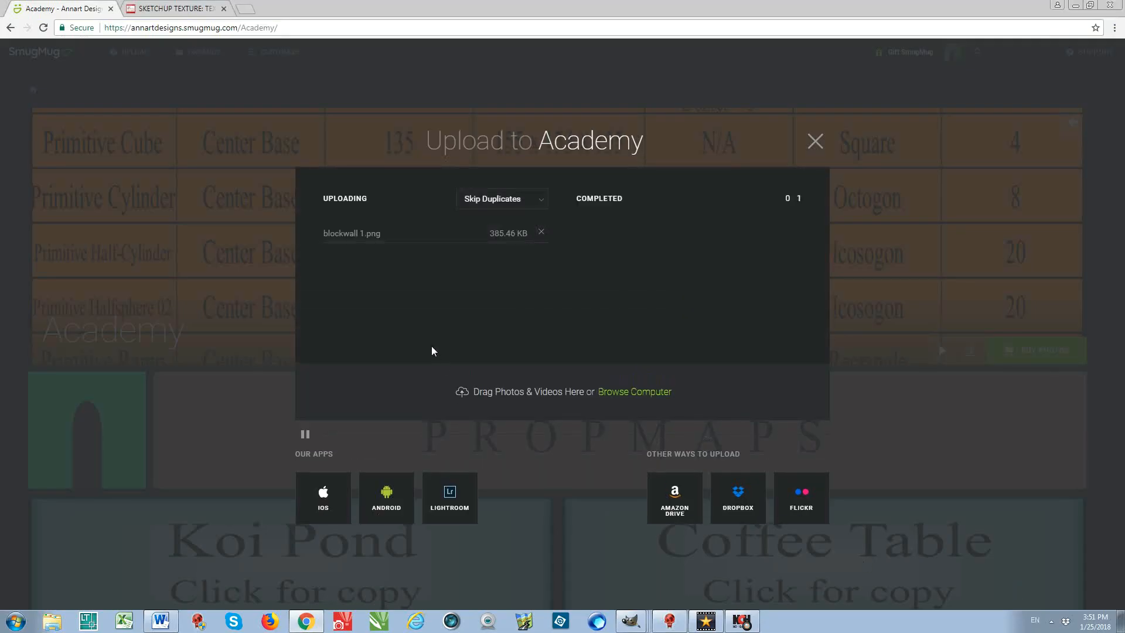
pyautogui.click(815, 146)
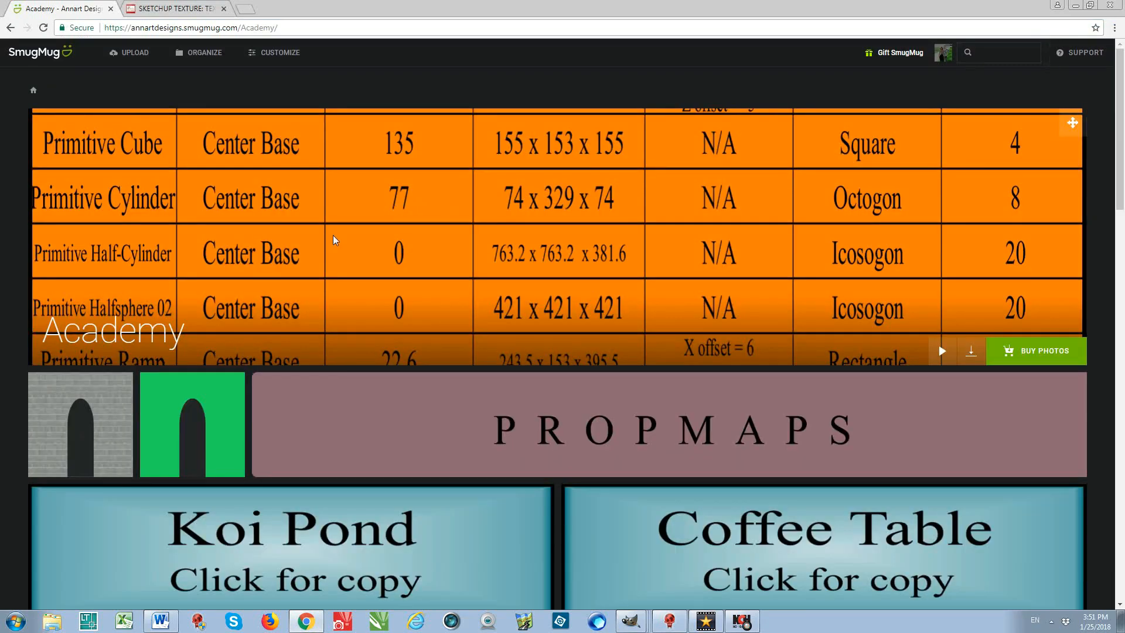
# Open the uploaded block wall photo's sharing options and copy its photo-only embed link at Original: 512 x 512 size
pyautogui.click(82, 445)
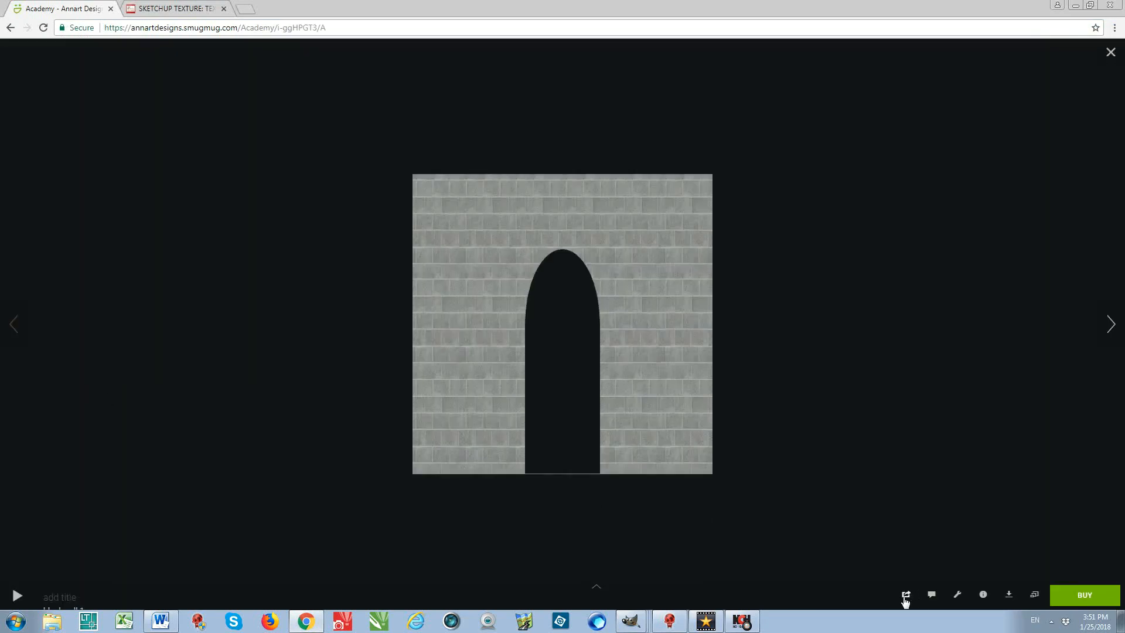
pyautogui.click(905, 595)
pyautogui.click(619, 316)
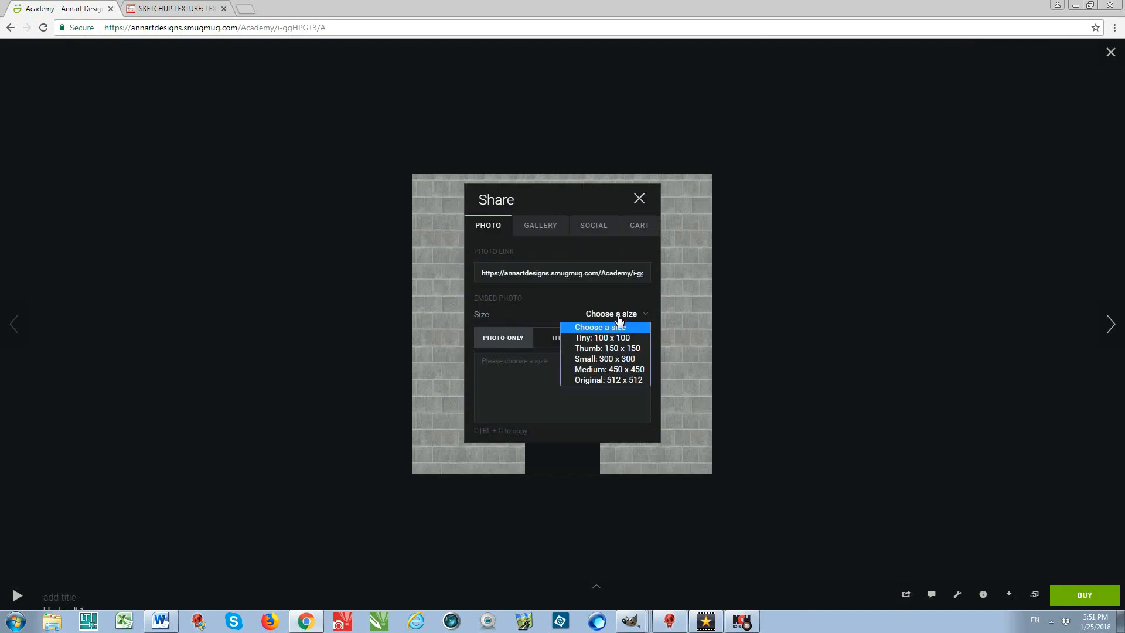
pyautogui.click(634, 384)
pyautogui.click(588, 359)
pyautogui.rightClick(588, 359)
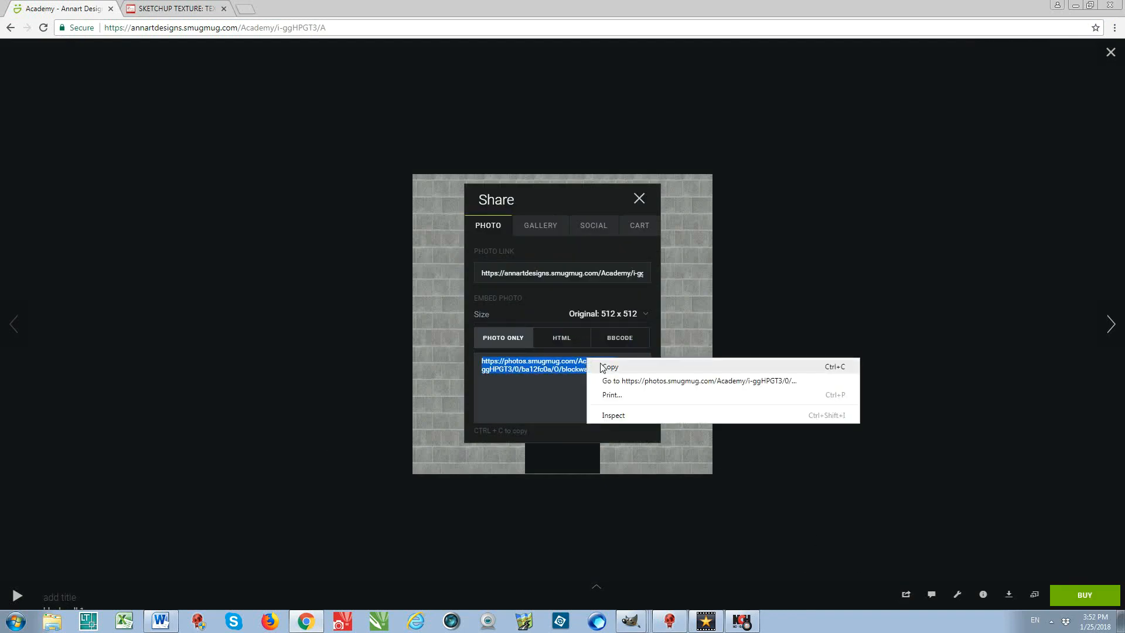
pyautogui.click(611, 366)
# Switch to the Red Light Center 3D Client, select the green arched wall prop and show its advanced state options
pyautogui.hotkey('alt', 'Tab')
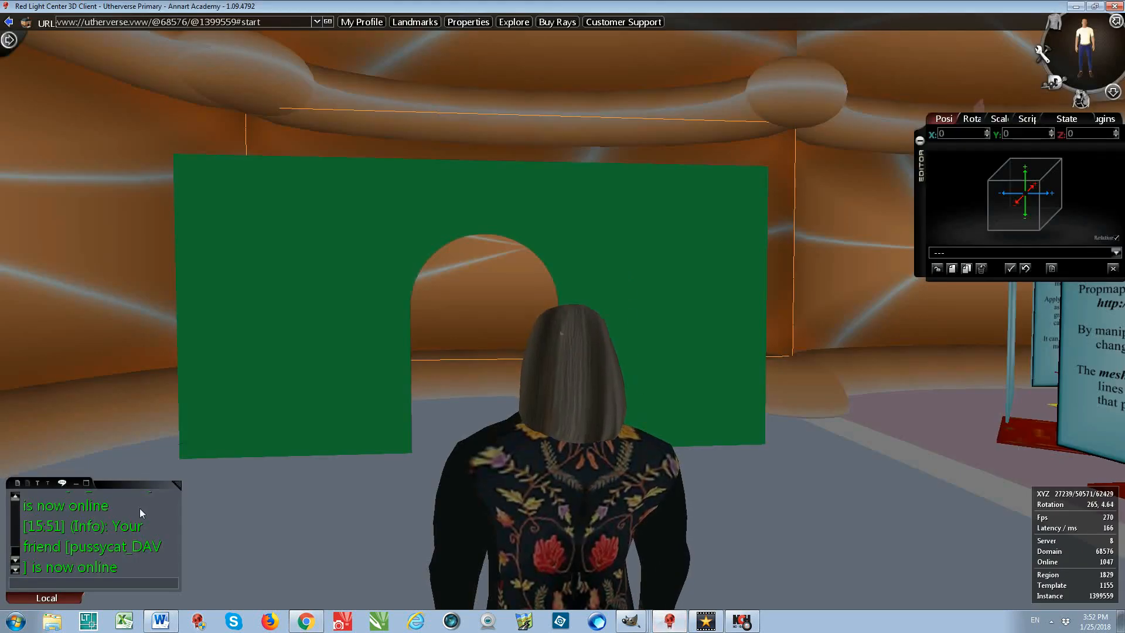
pyautogui.click(75, 484)
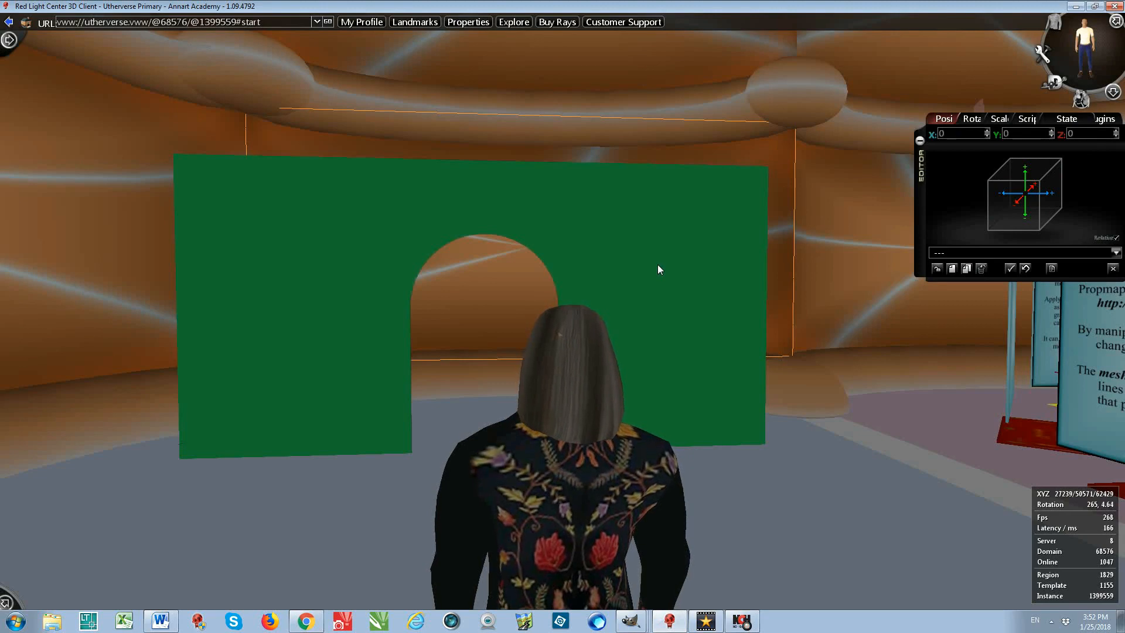
pyautogui.click(1074, 119)
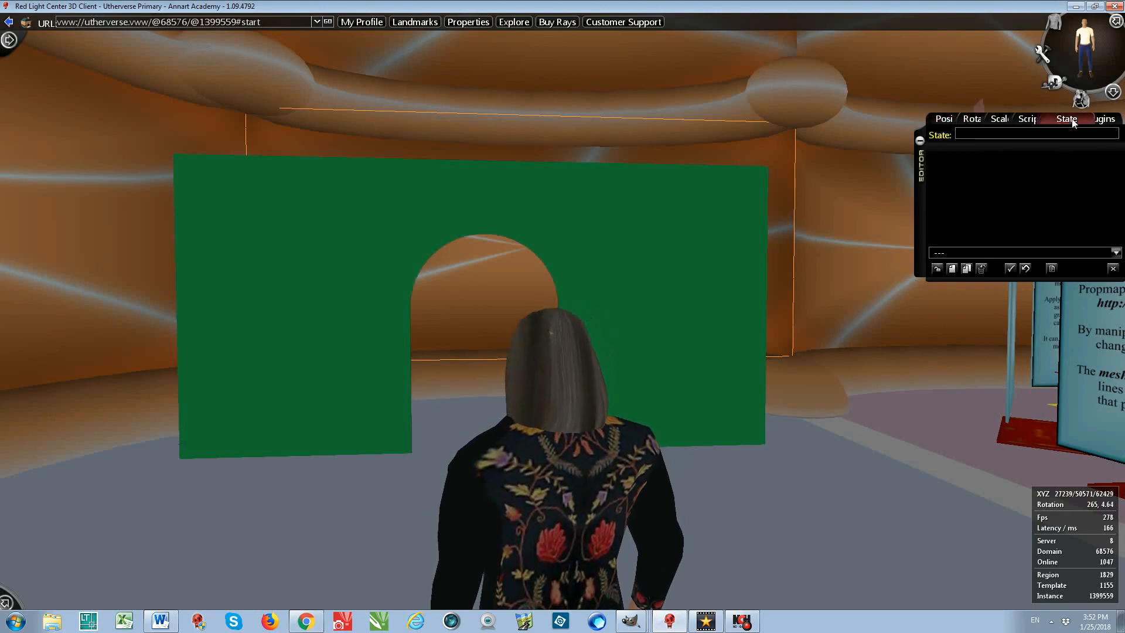
pyautogui.rightClick(655, 272)
pyautogui.click(697, 302)
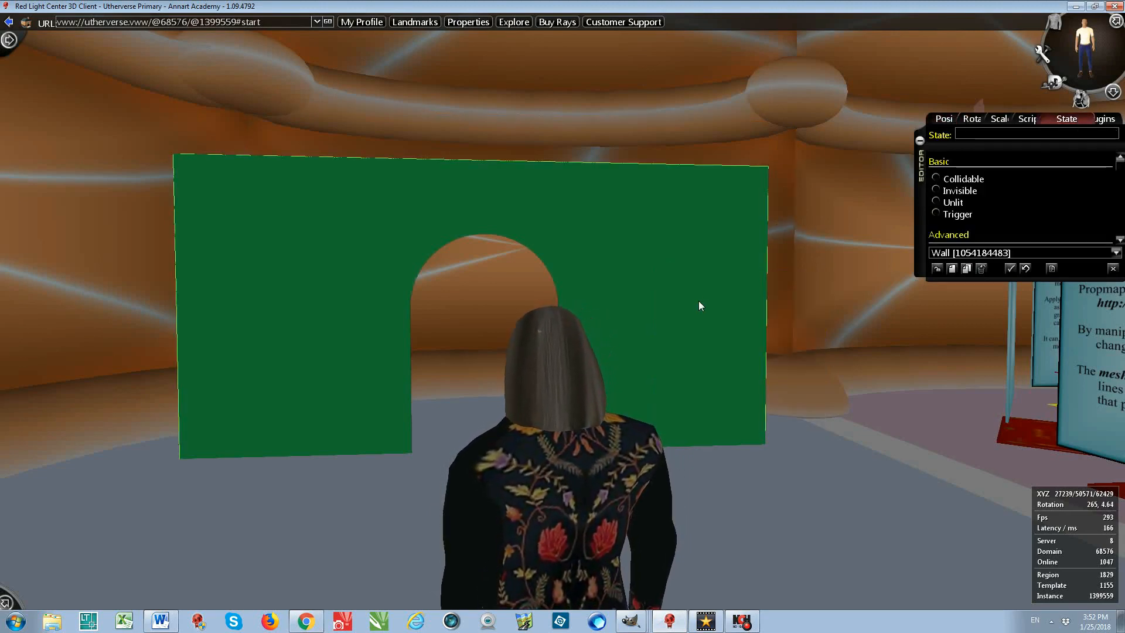
pyautogui.scroll(-3, 1012, 176)
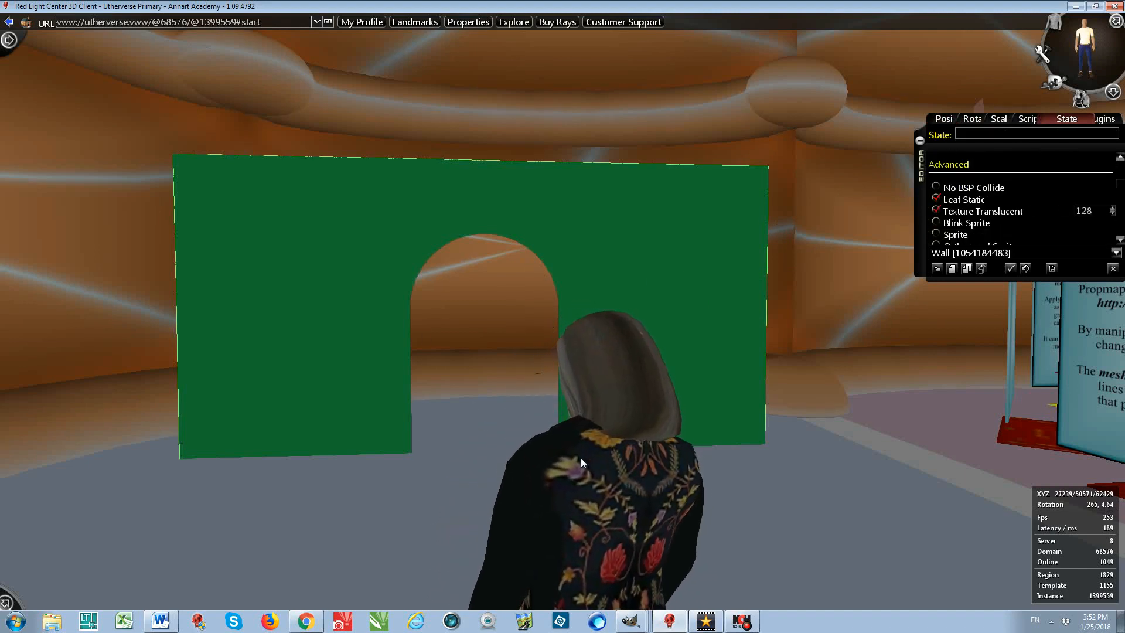
# Replace the wall's Cached Web Image URL with the copied block wall link and end the prop editing session
pyautogui.click(1028, 119)
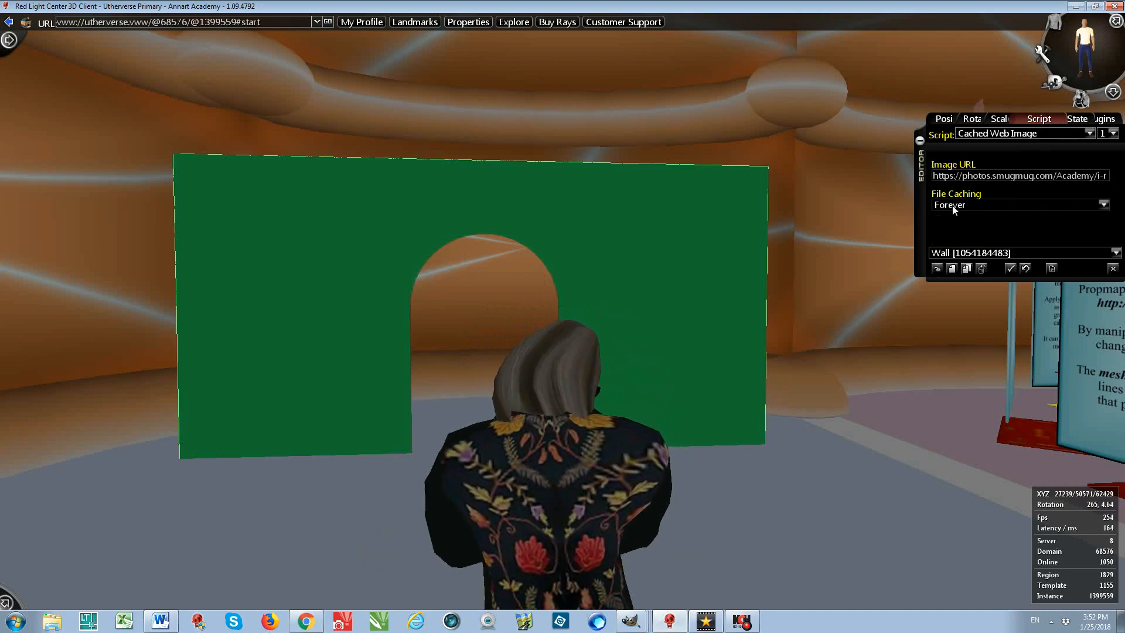
pyautogui.click(979, 175)
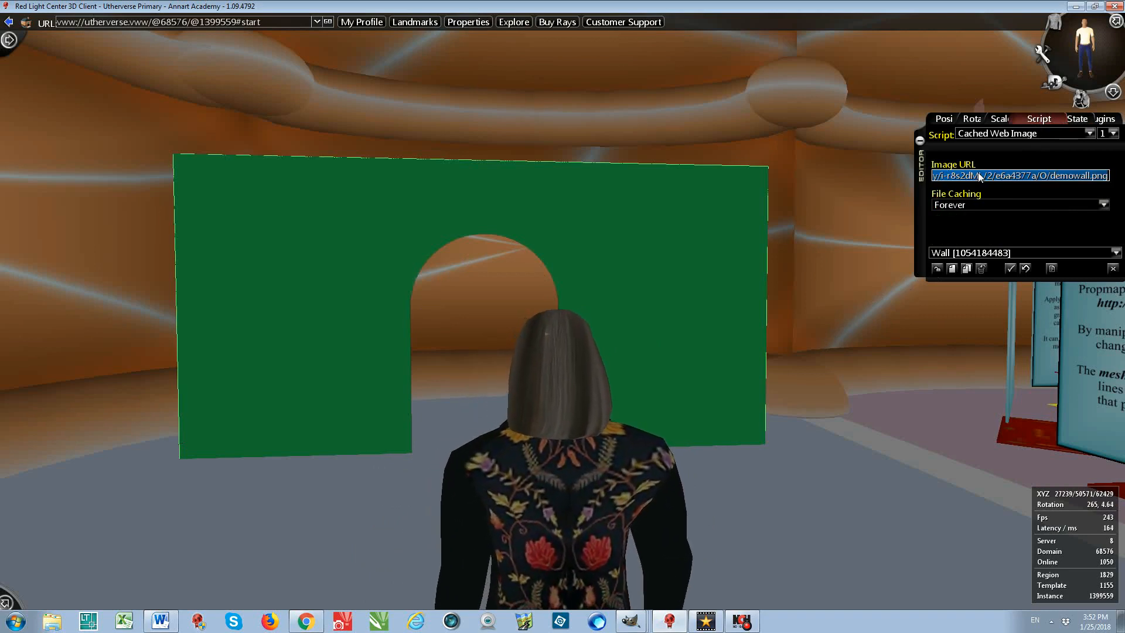
pyautogui.hotkey('ctrl', 'v')
pyautogui.click(1029, 227)
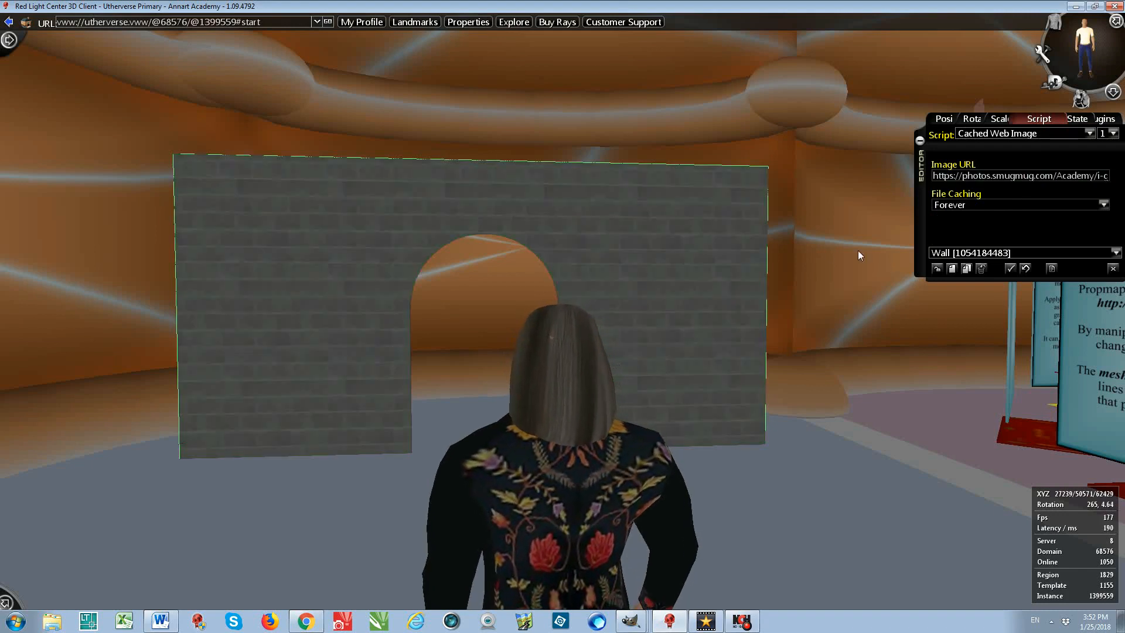
pyautogui.moveTo(584, 219); pyautogui.dragTo(575, 221)
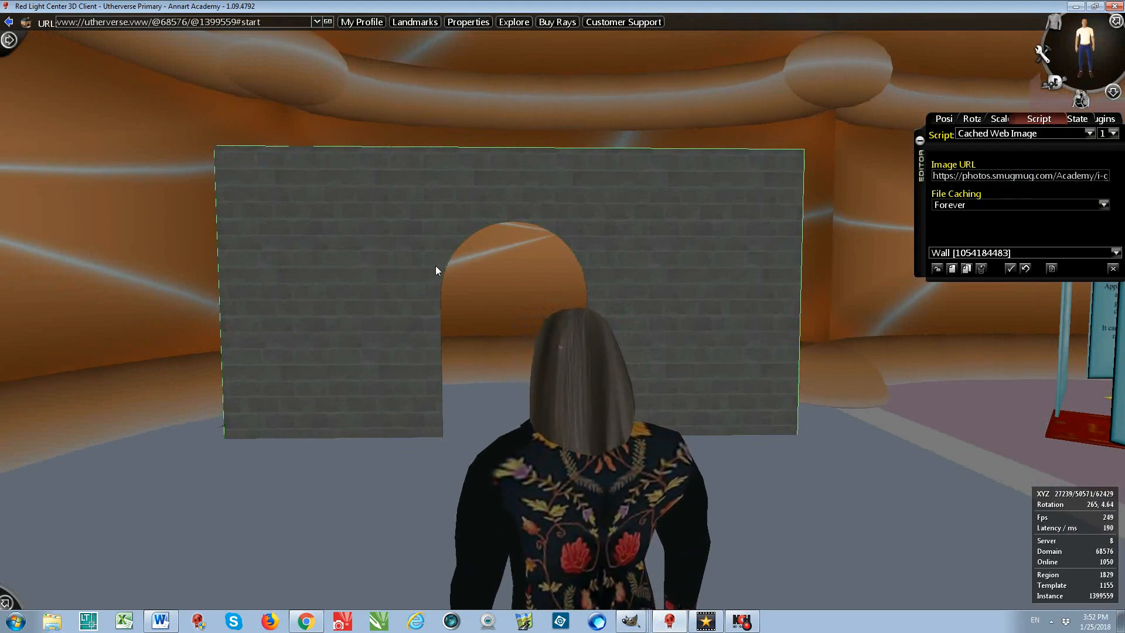
pyautogui.click(1113, 270)
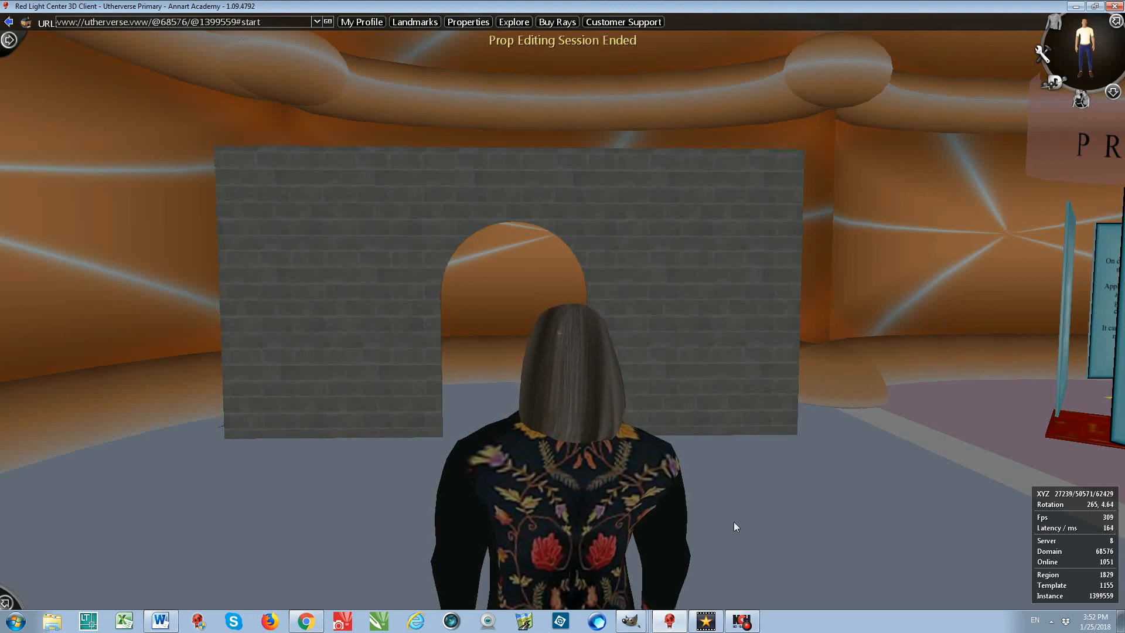